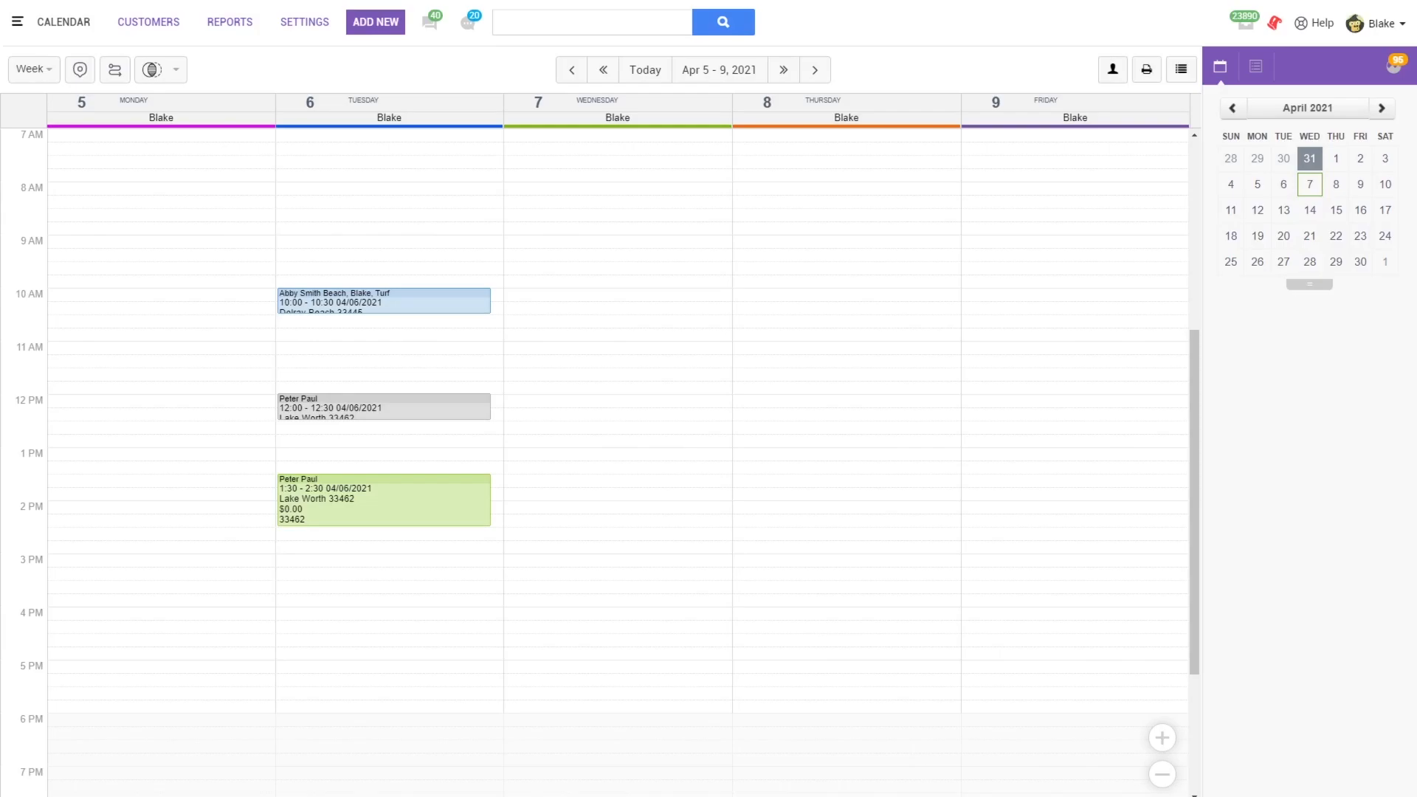
Start a new job on Tuesday, April 6 at 3:30 pm and choose the existing customer for it
click(285, 586)
click(360, 531)
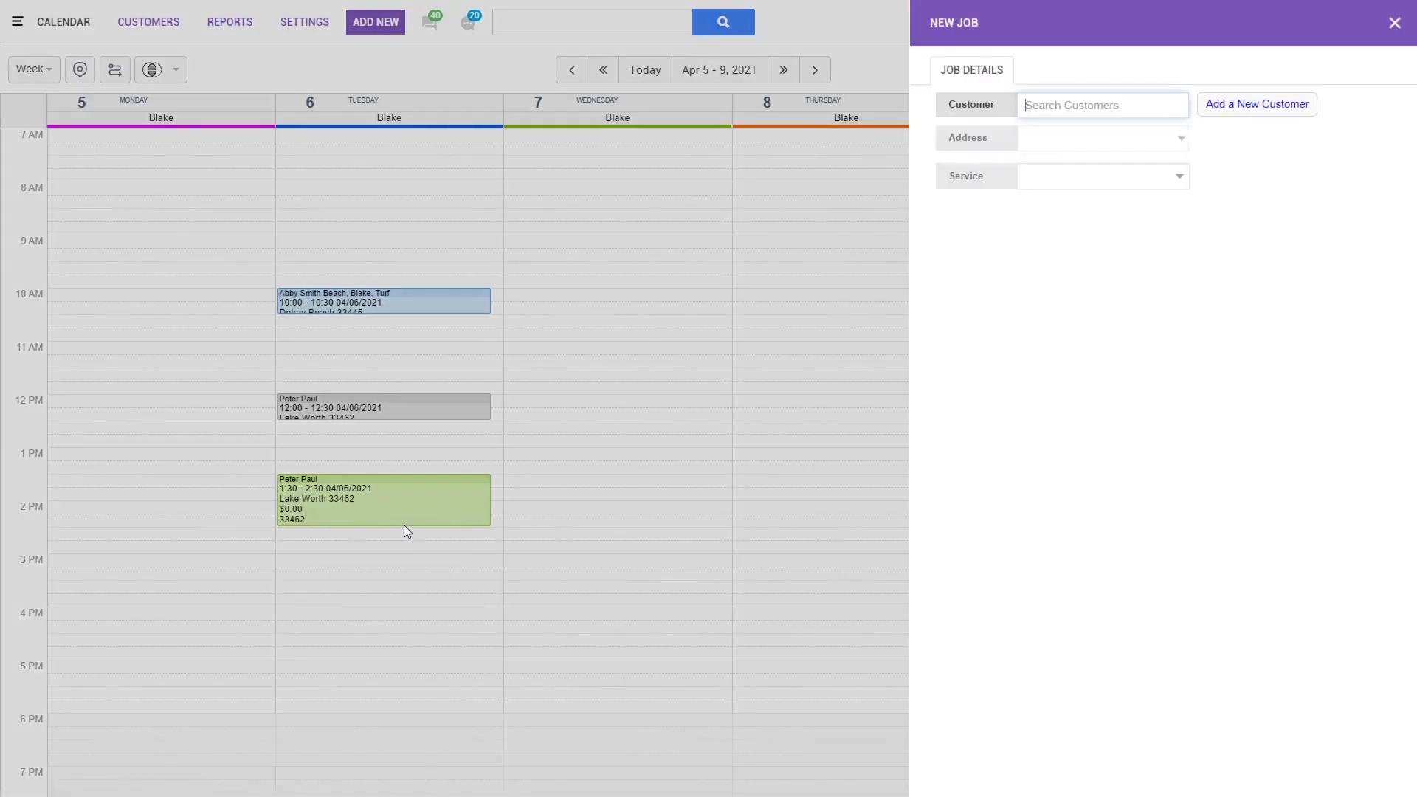
text(tom)
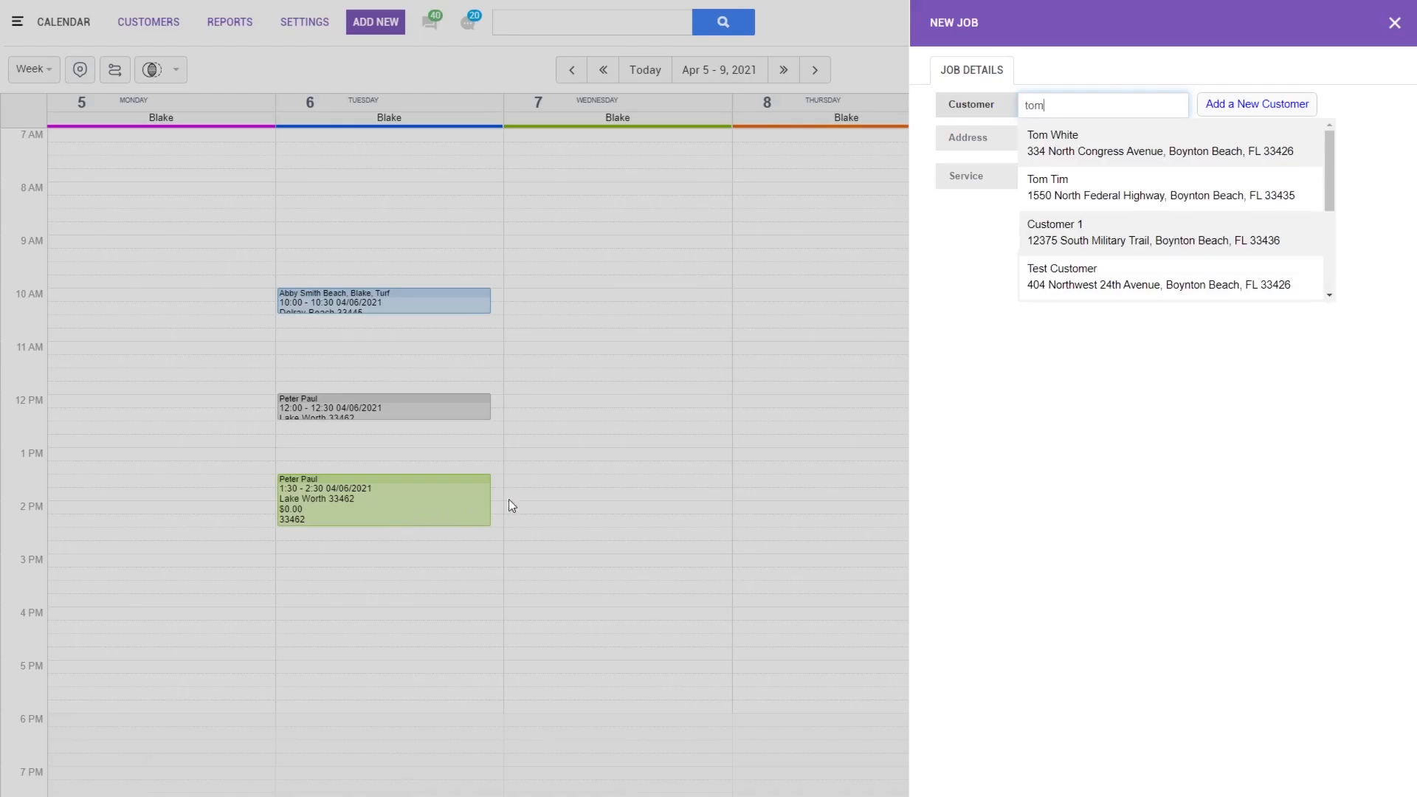
click(1104, 148)
Set the new job's service to Quarterly Service
click(1067, 199)
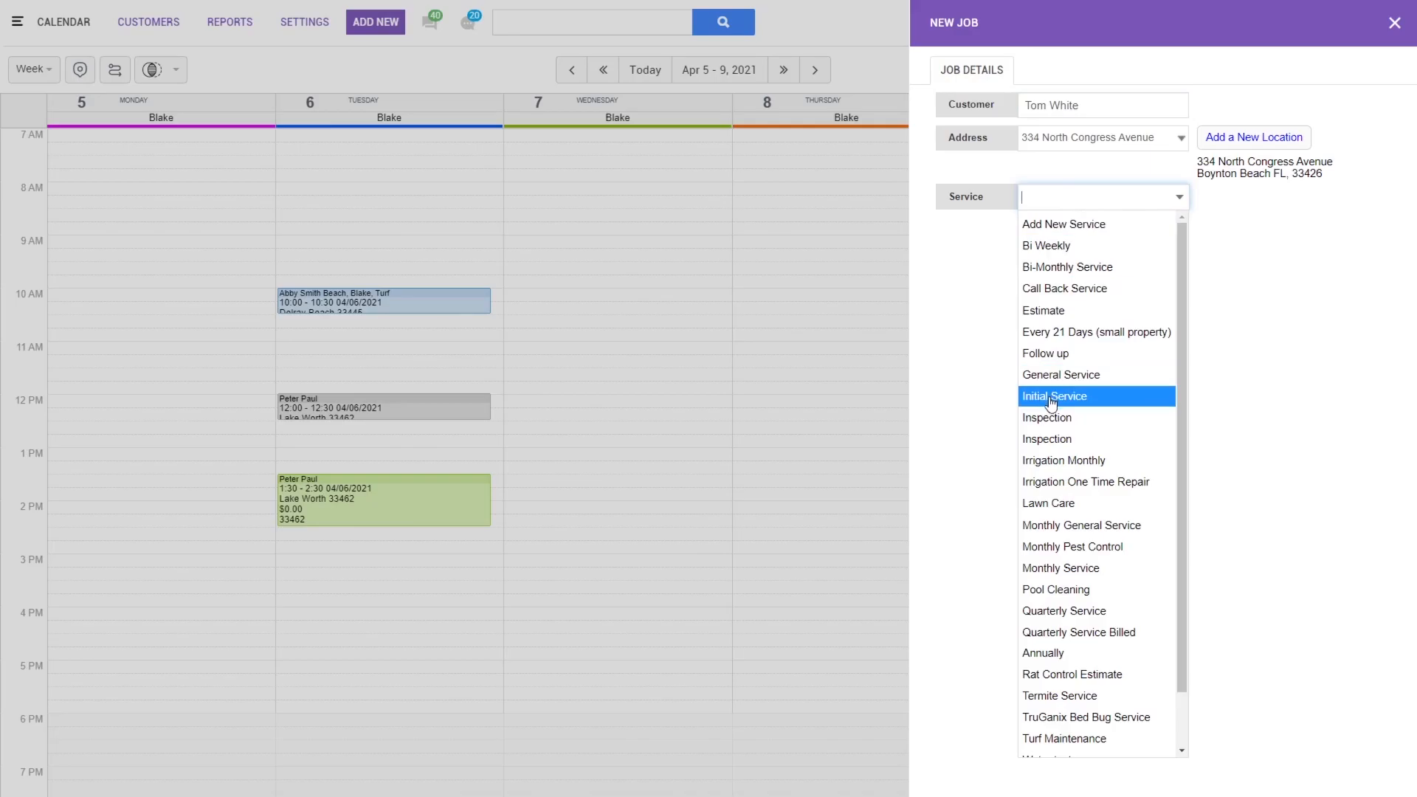
scroll(1056, 406, down, 1)
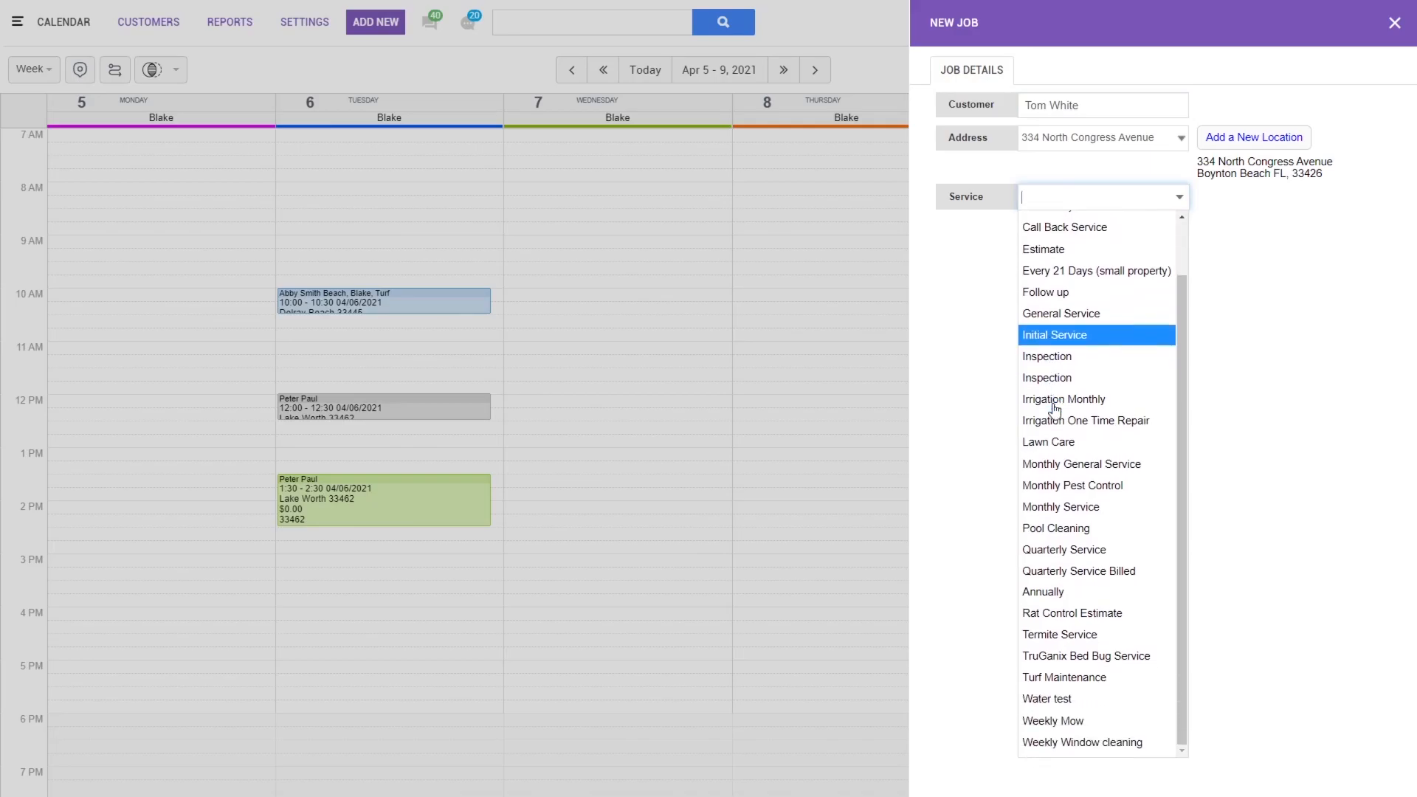
click(1056, 550)
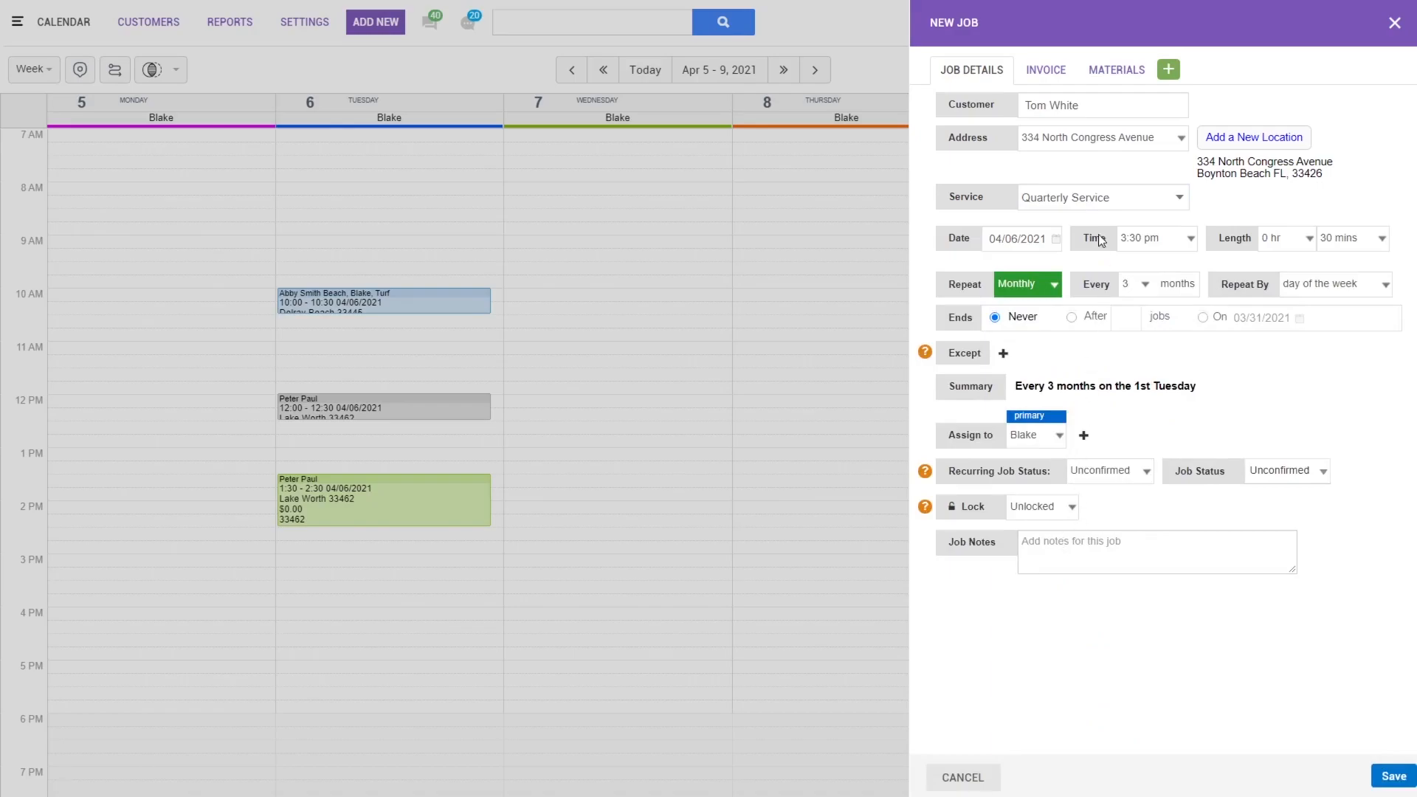
Set the job's invoice to repeat Monthly and to never end
click(1055, 77)
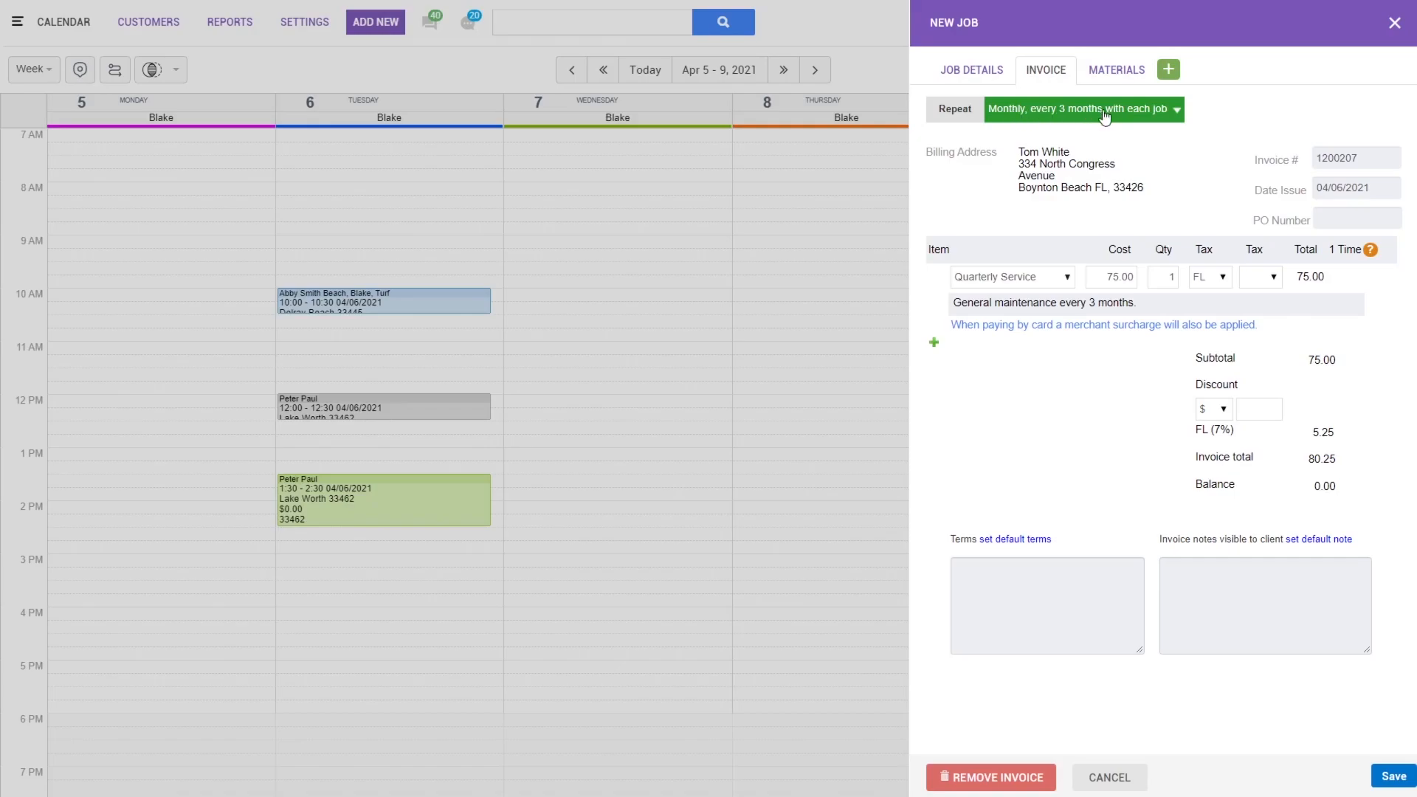
click(1137, 113)
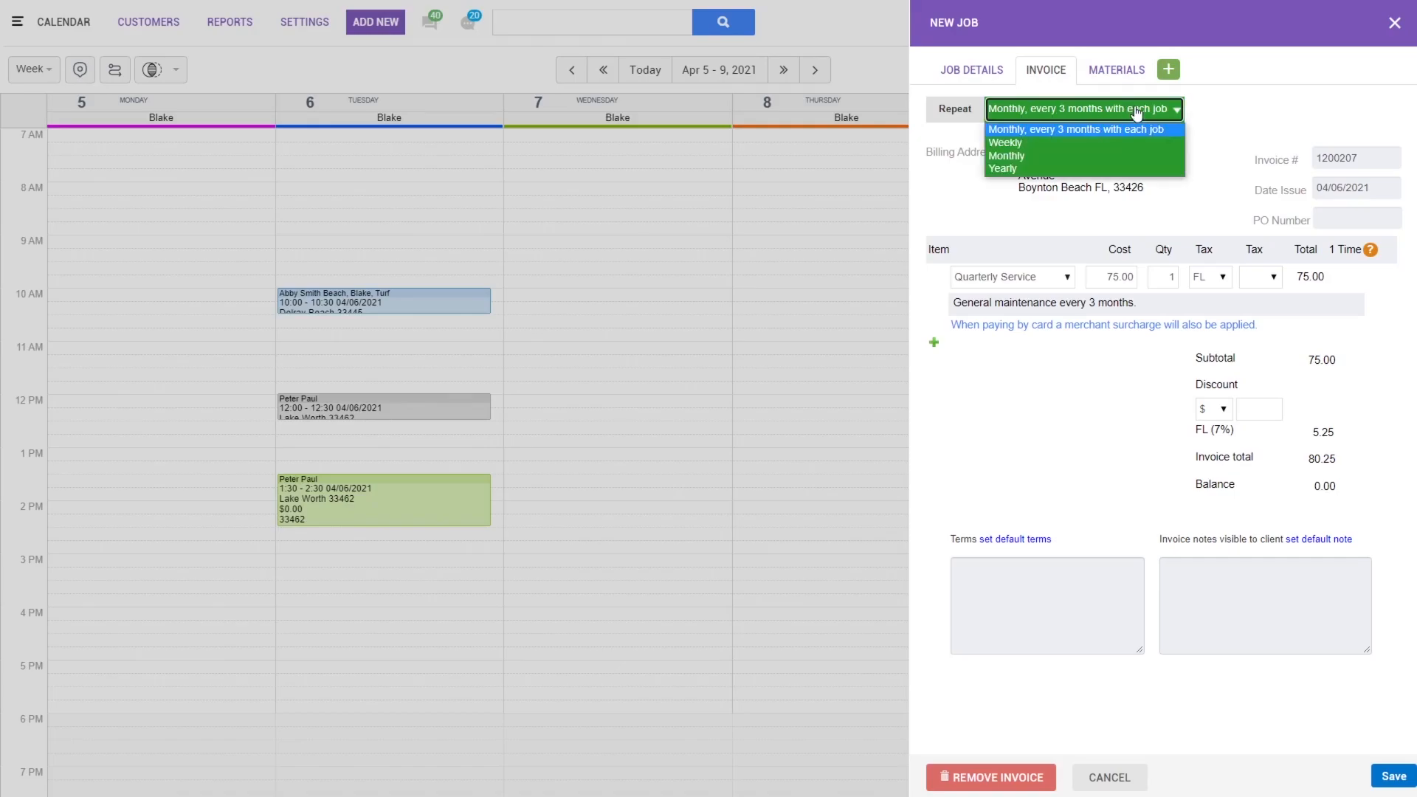
click(1024, 157)
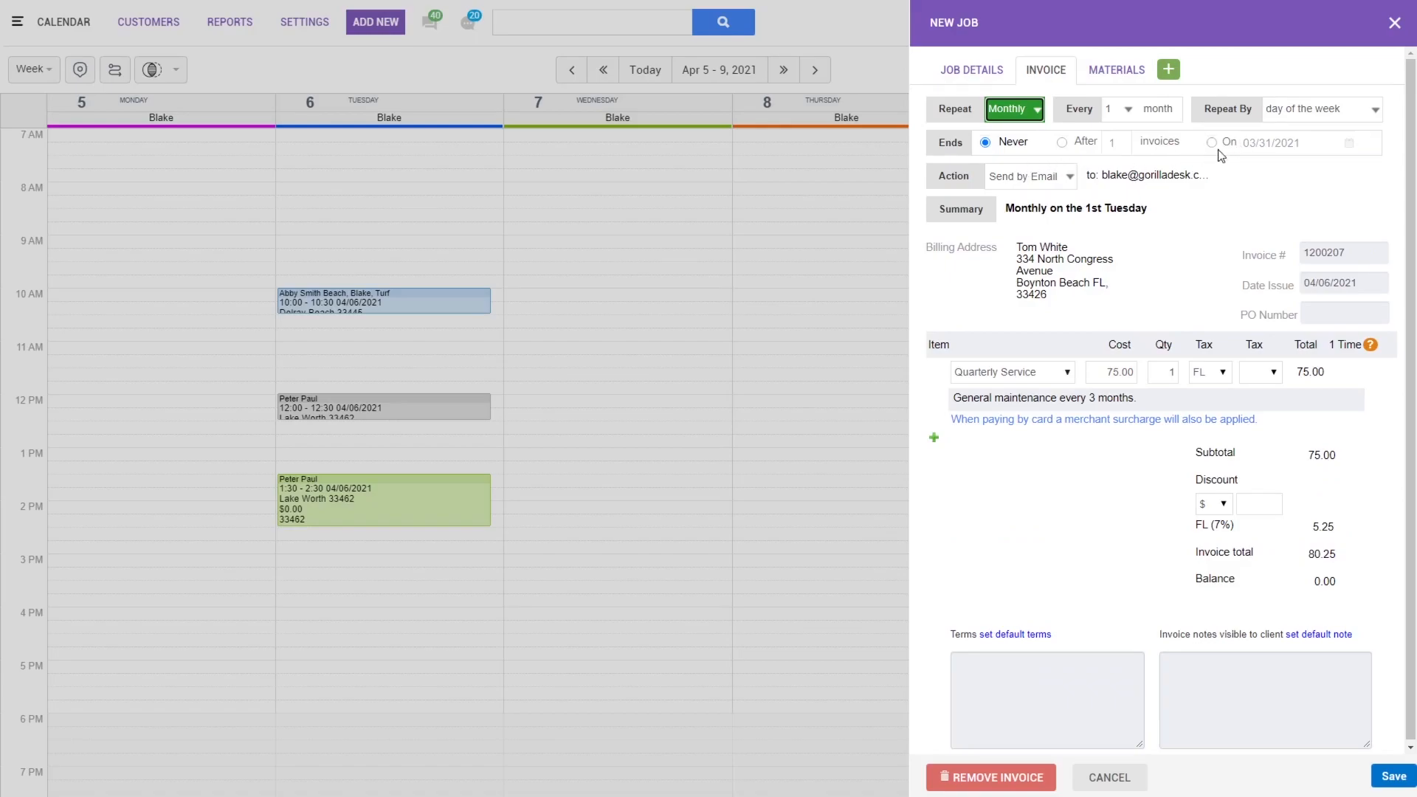
click(1062, 143)
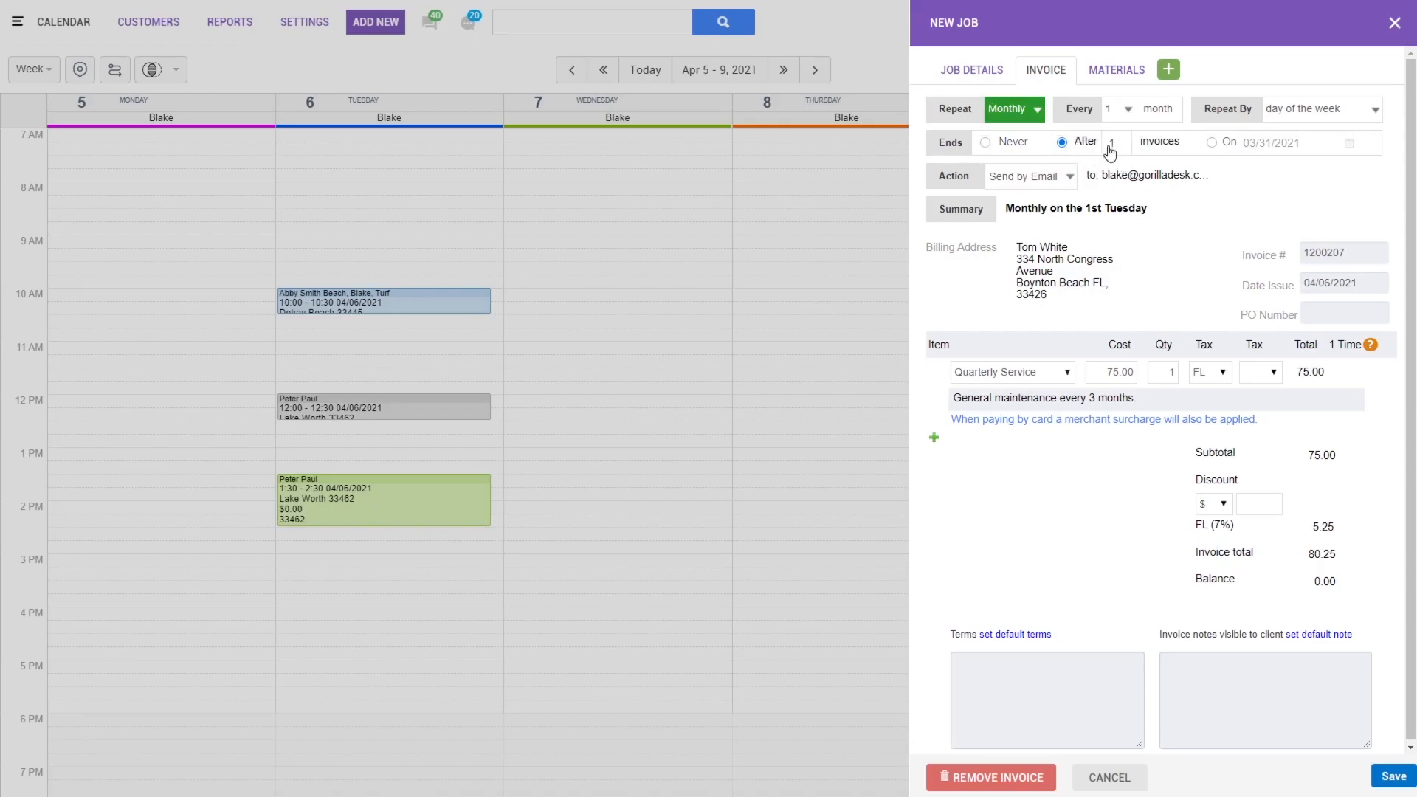
click(987, 147)
Examine the invoice's available action options and its issue date calendar without changing either
click(1022, 180)
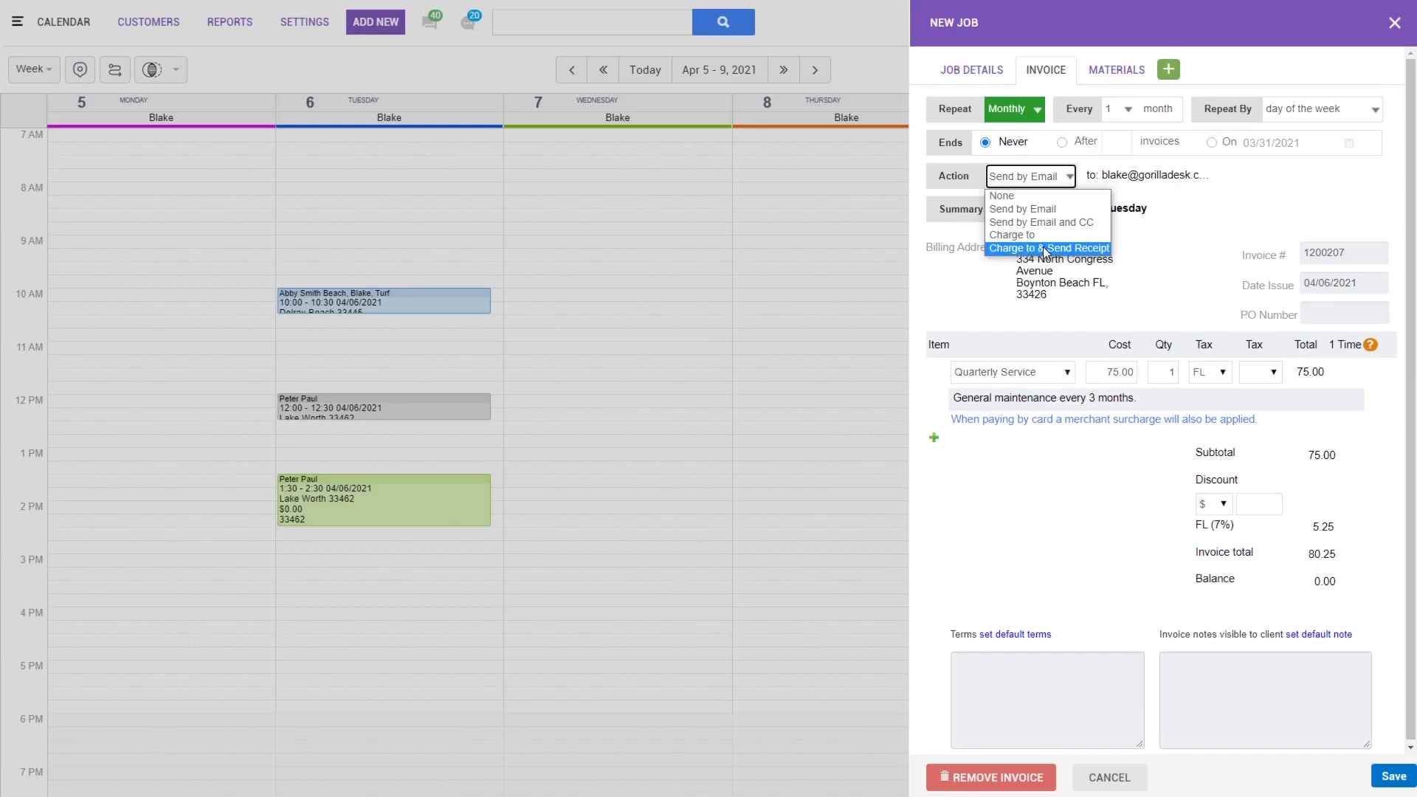
click(1223, 212)
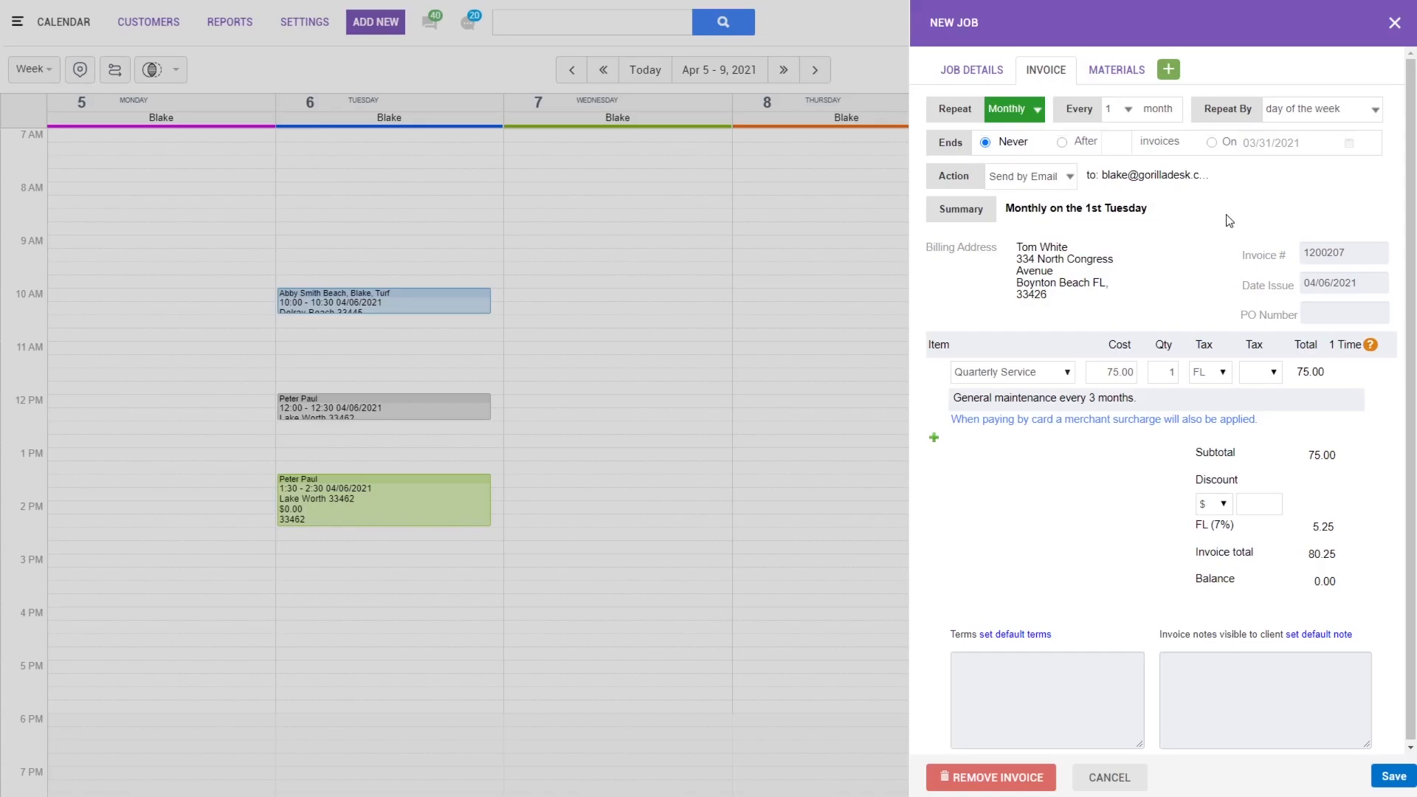
click(1335, 286)
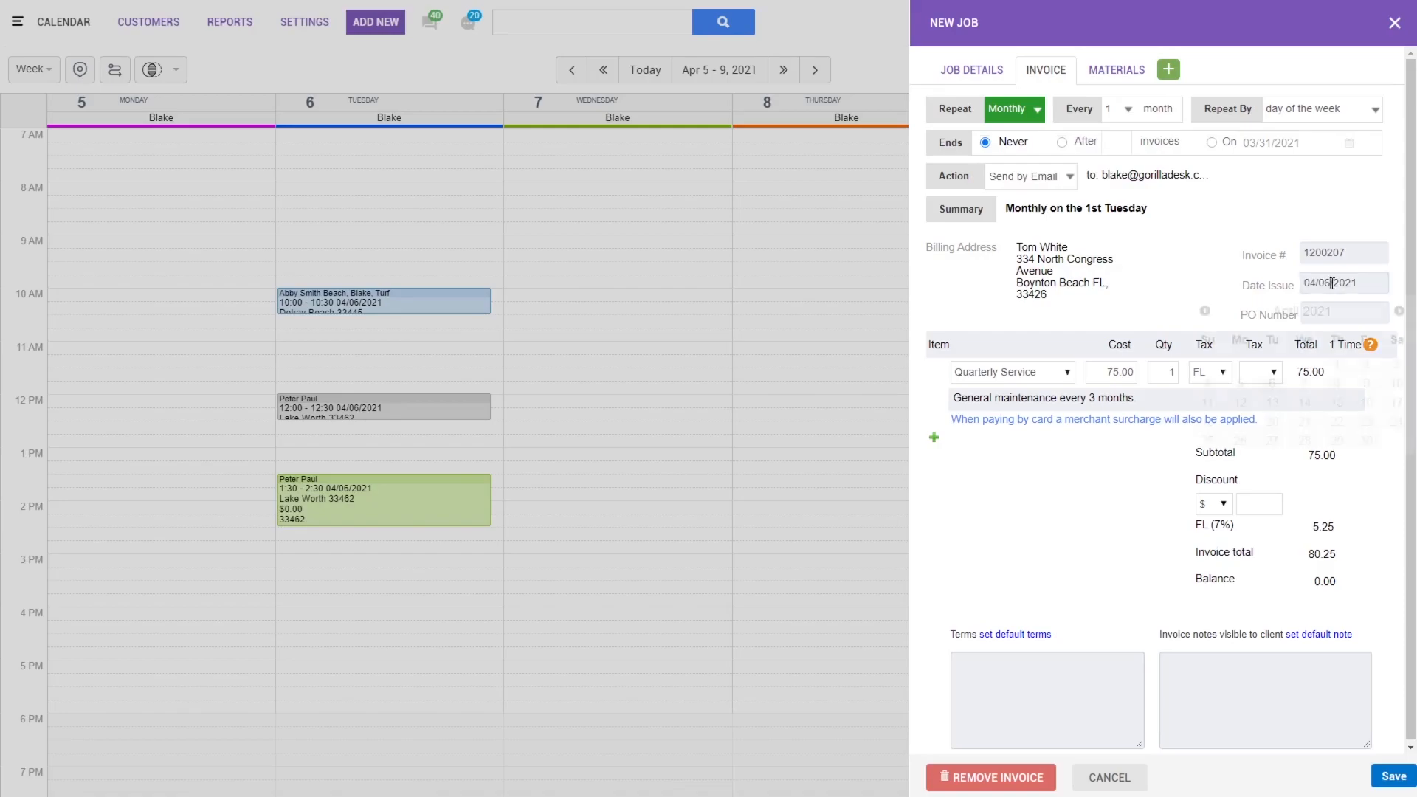
click(1214, 281)
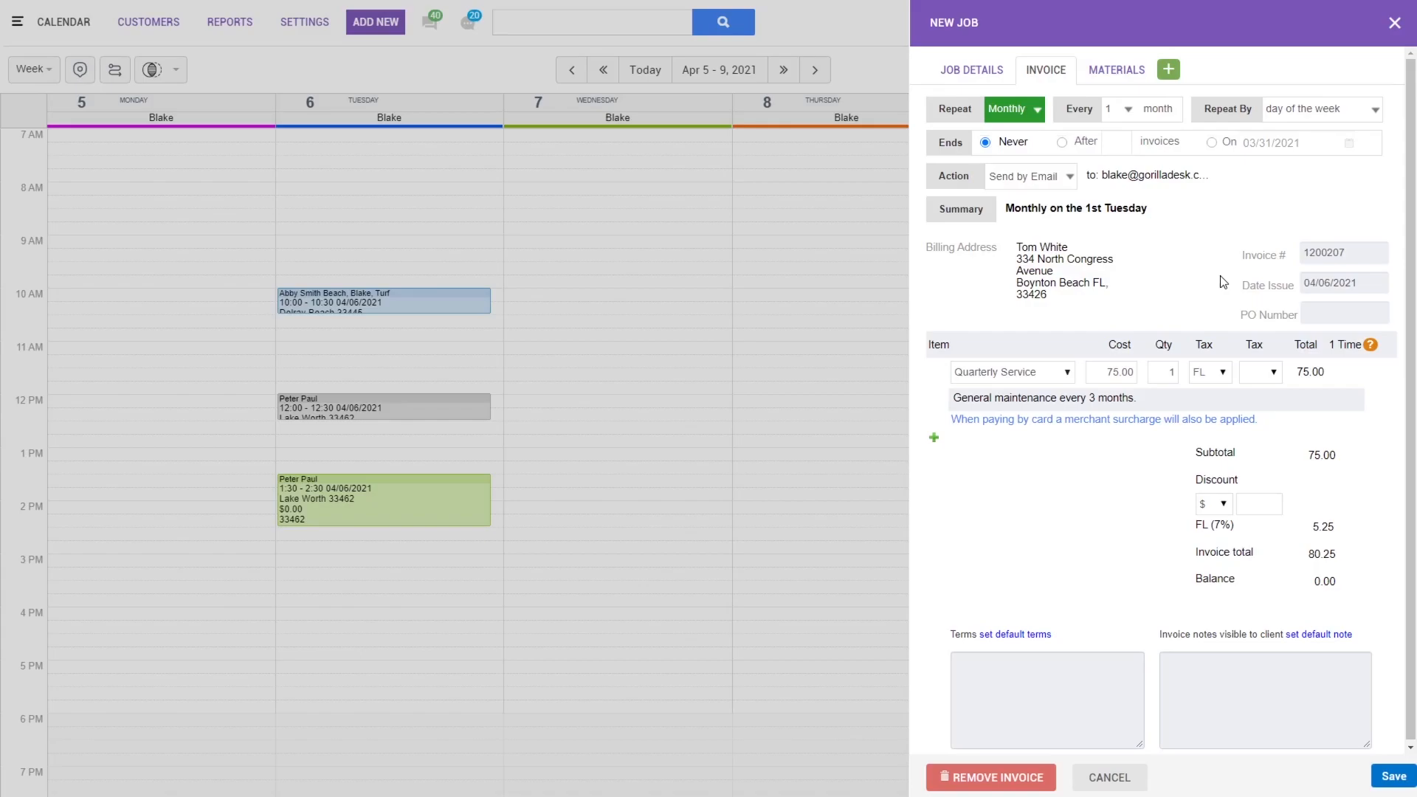
Try issuing the invoice on 03/31/2021 and saving the job, cancelling at the choice of emailing the invoice
click(1341, 284)
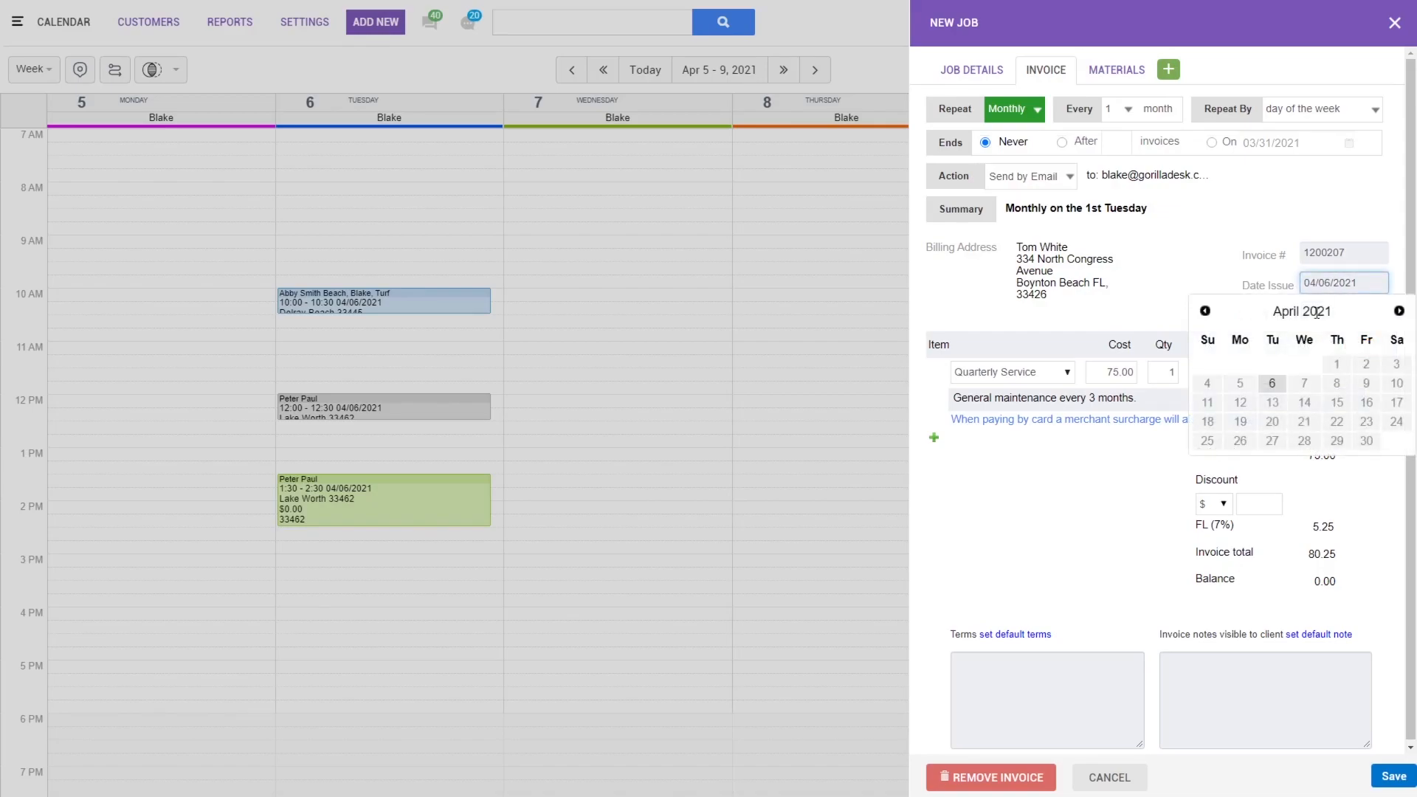
click(1205, 311)
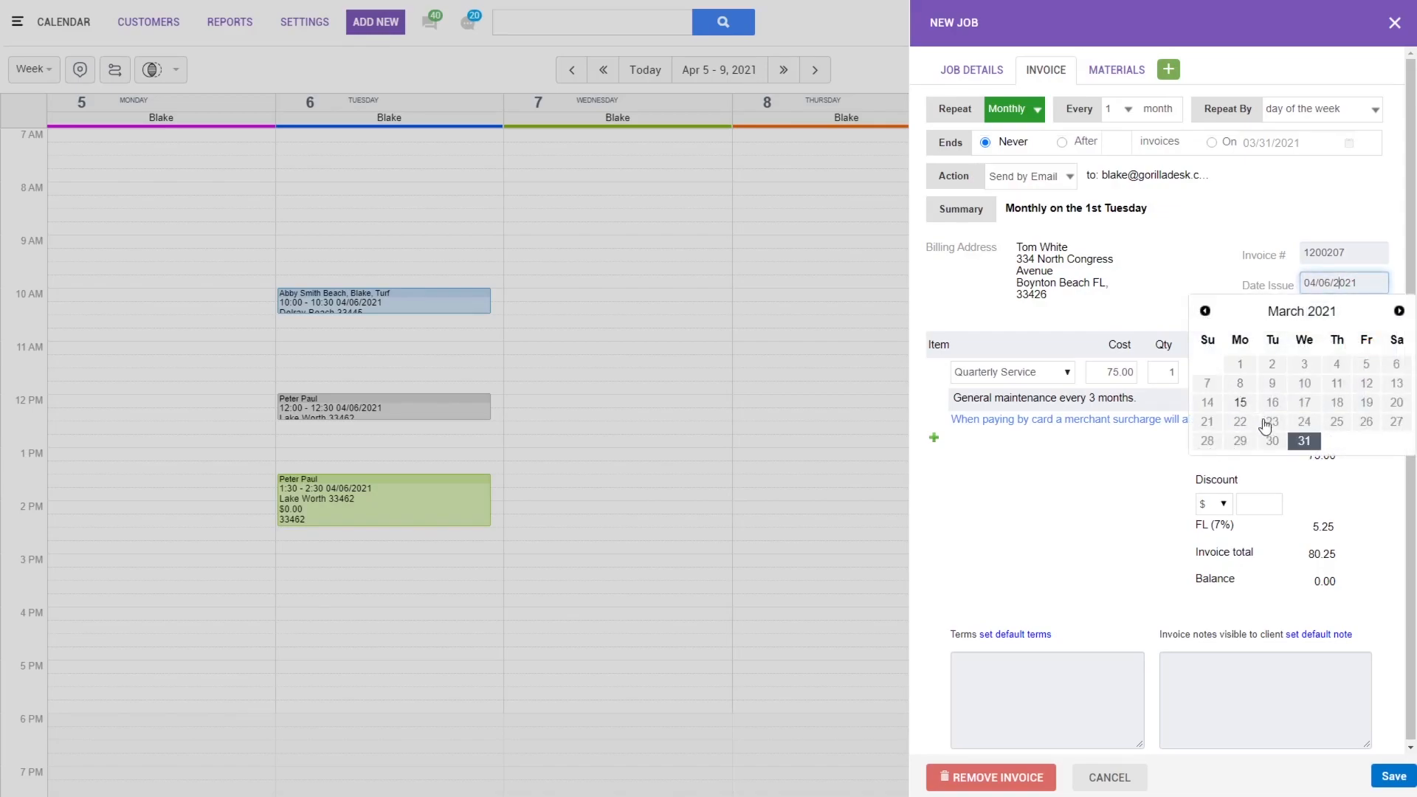
click(1305, 445)
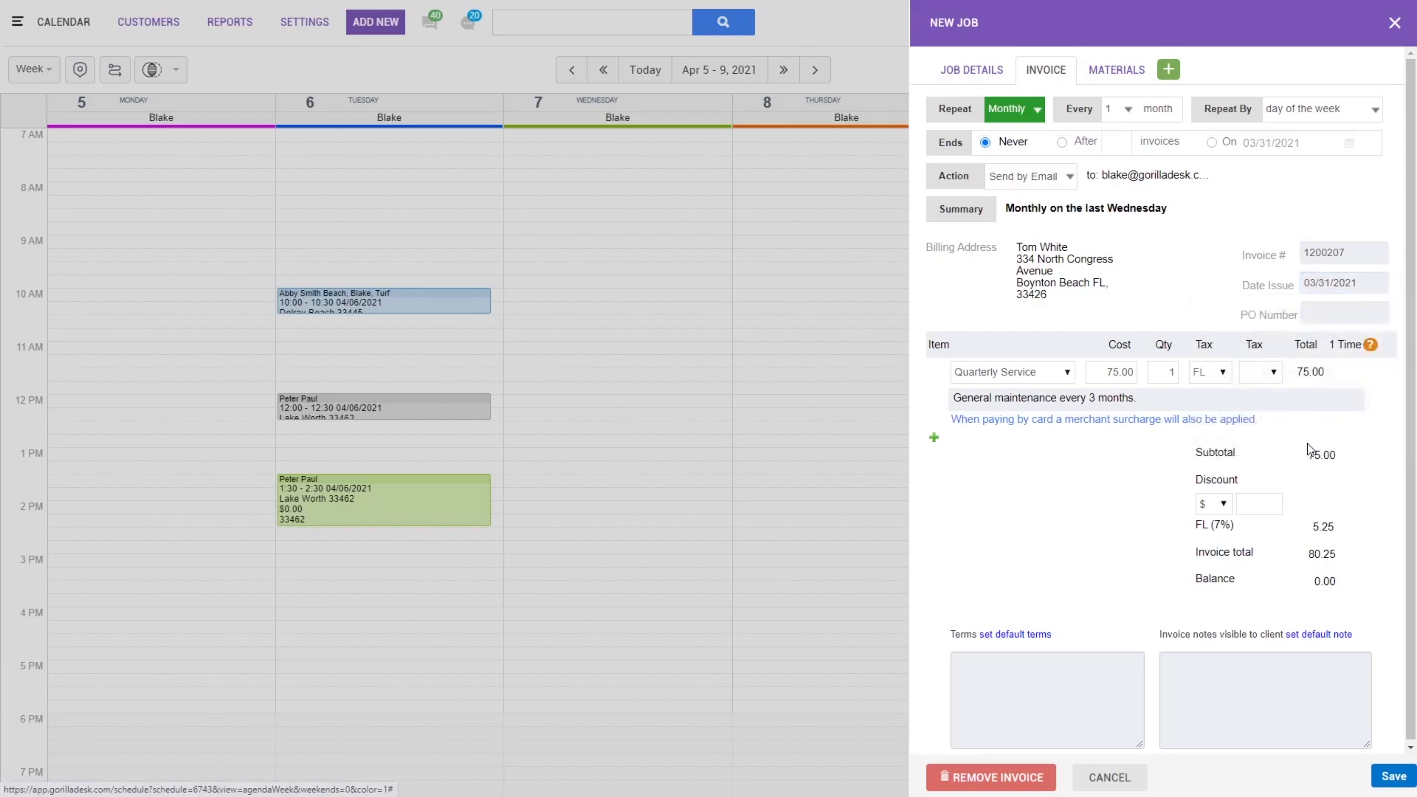
click(1394, 778)
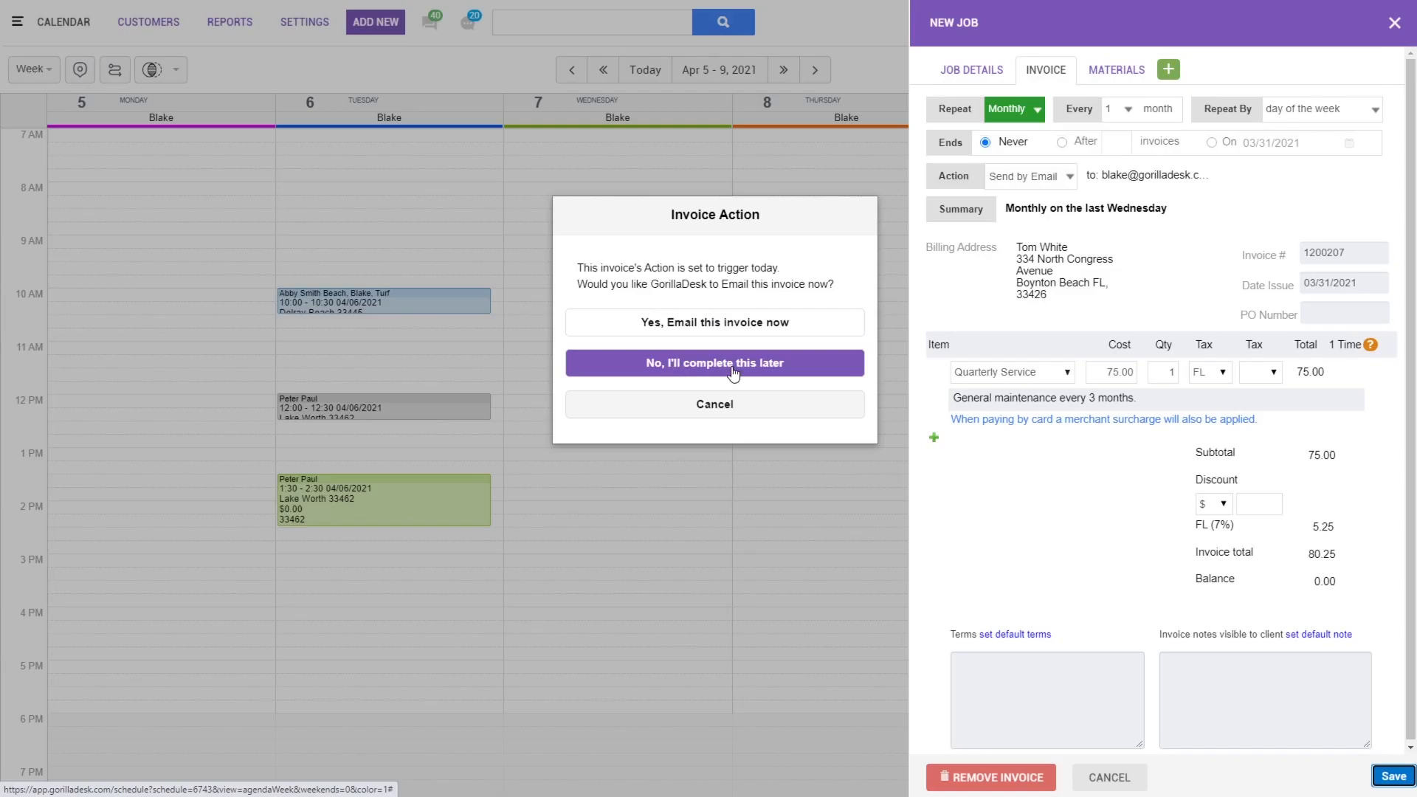
click(724, 408)
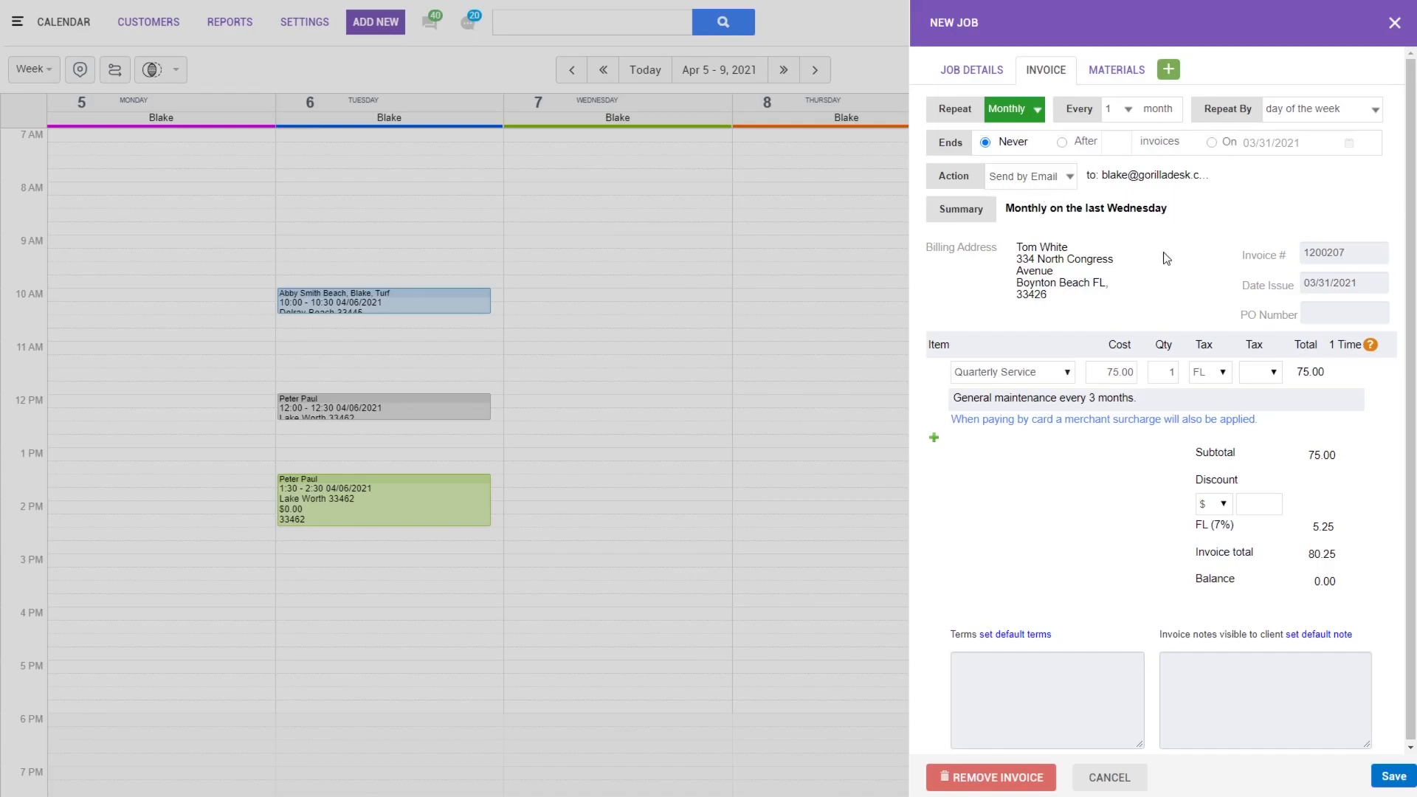
Set the invoice's issue date to 04/06/2021 and save the job
click(1340, 284)
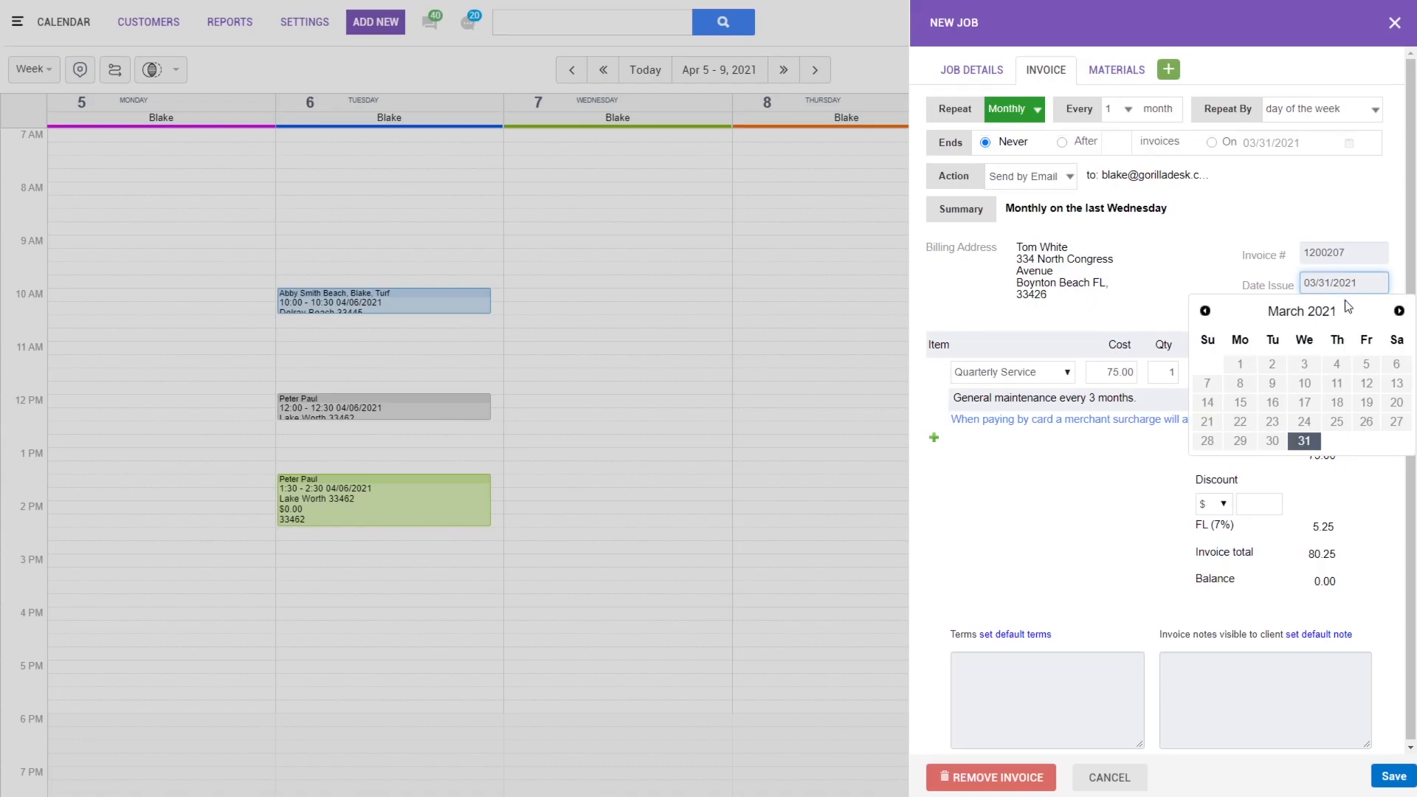
click(1396, 317)
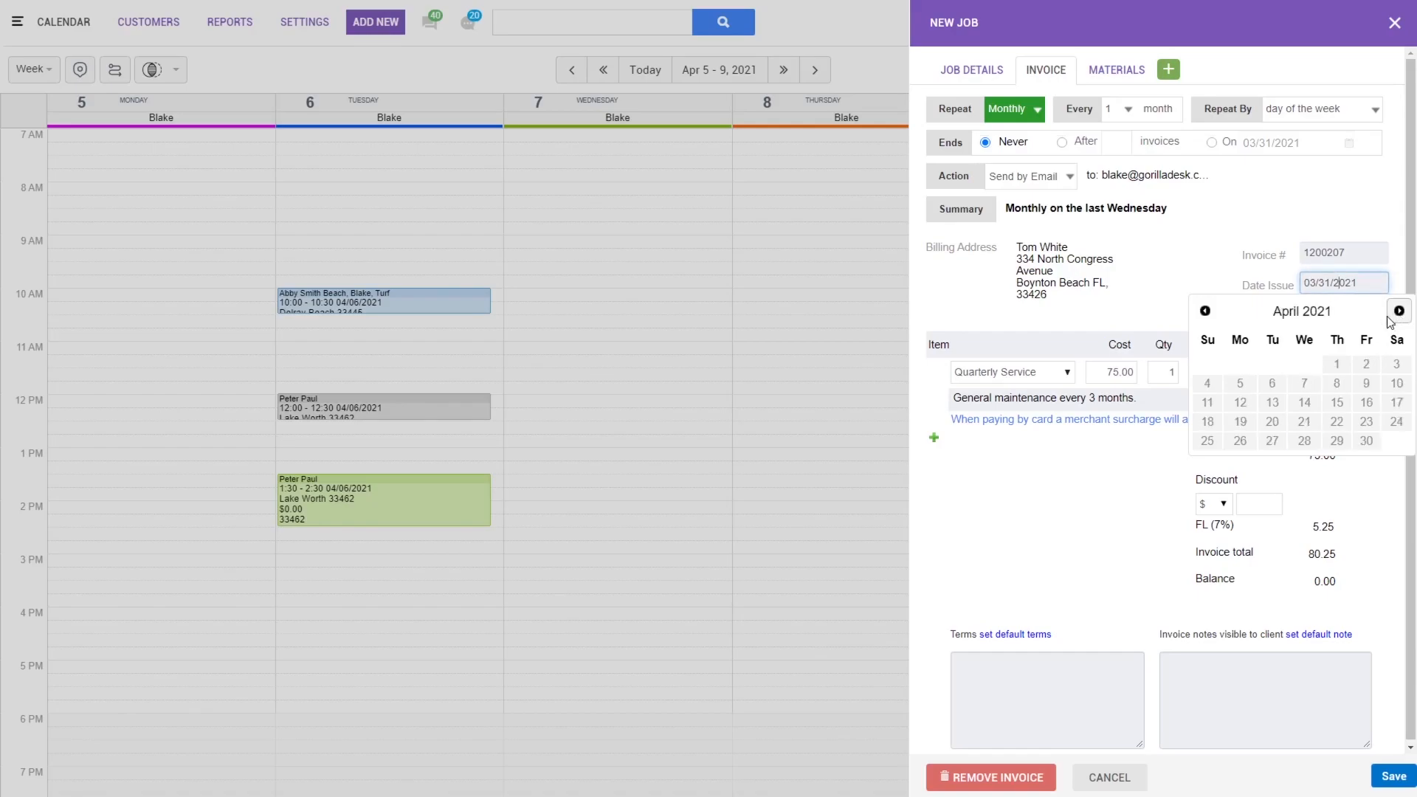
click(1272, 384)
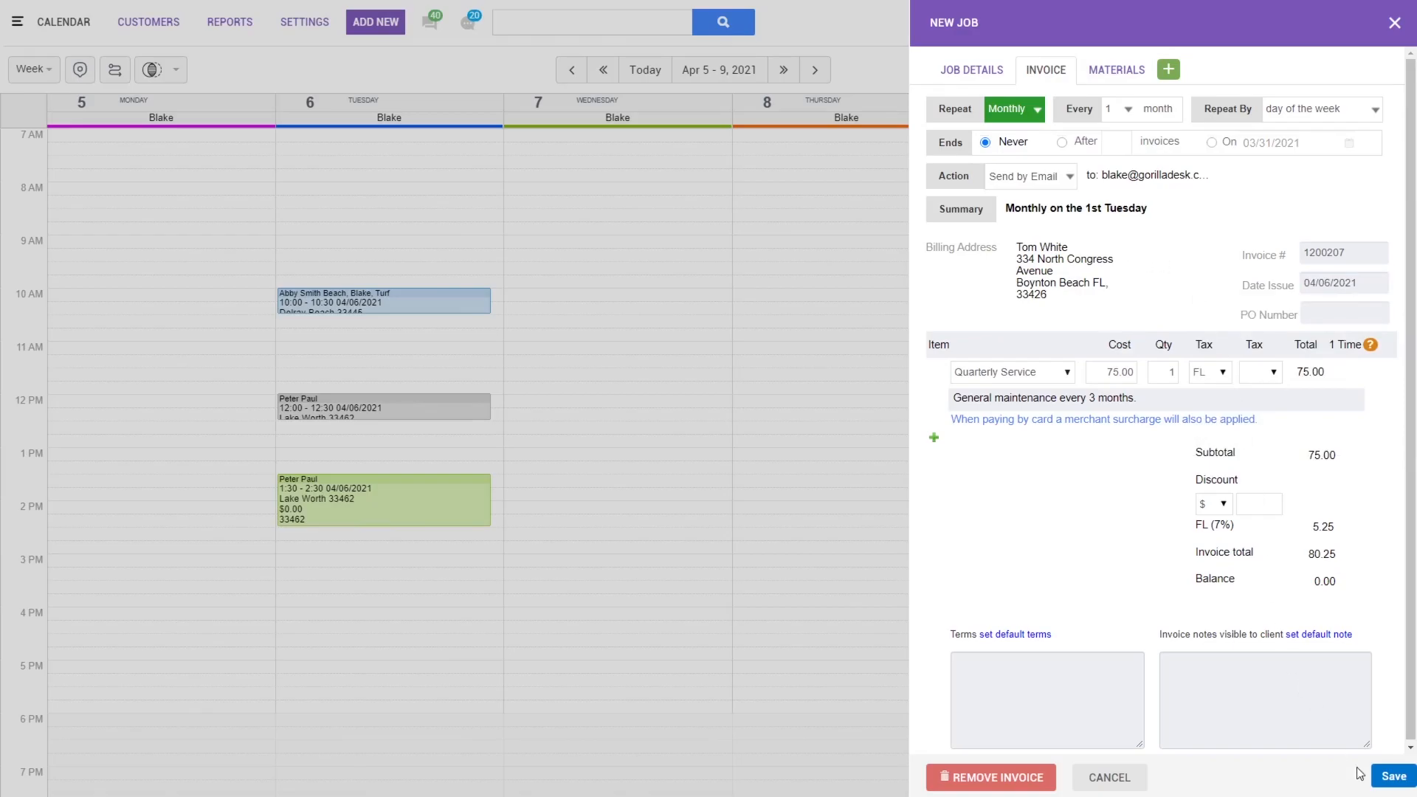
click(1390, 777)
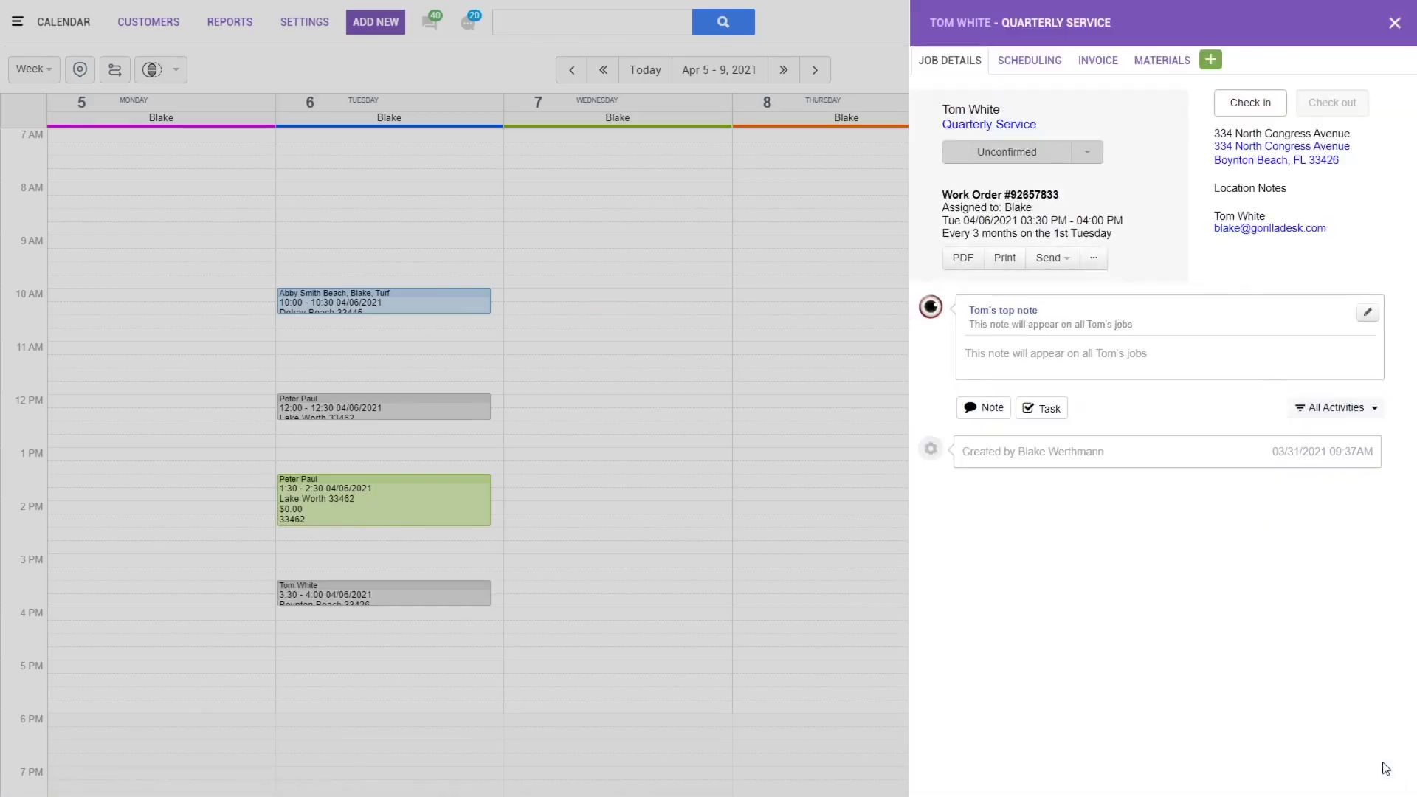
Review the saved job's invoice and job details, and return to the calendar
click(1100, 61)
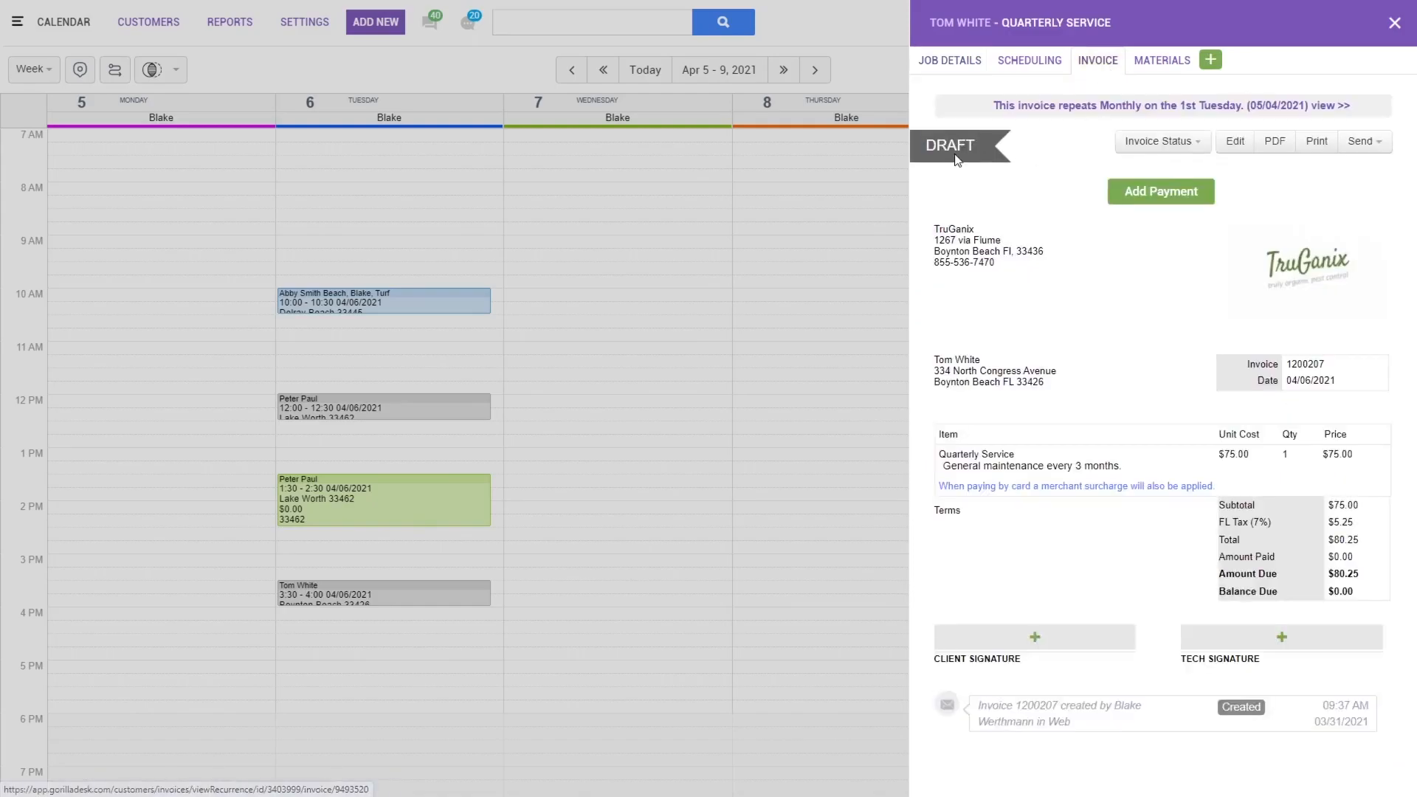
click(950, 62)
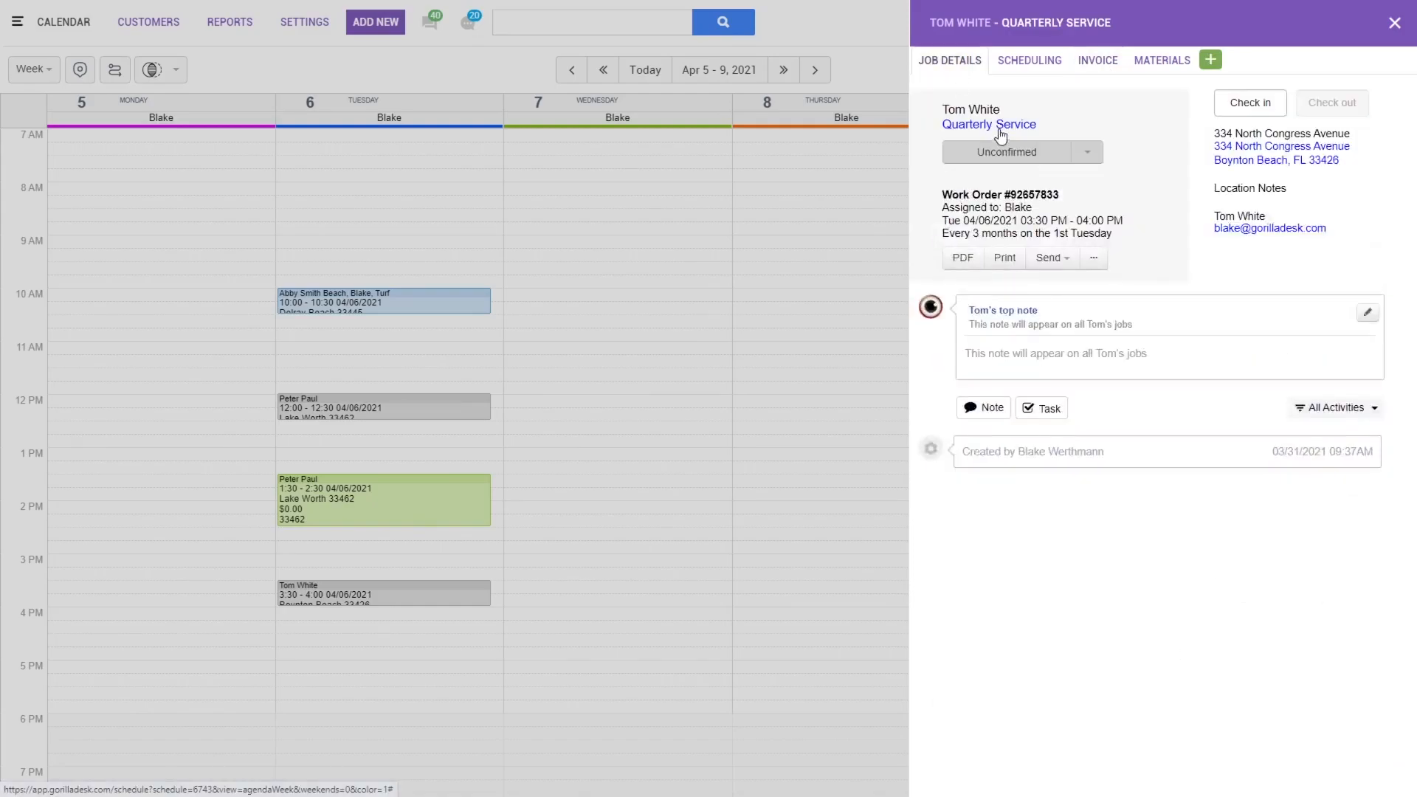
click(1100, 63)
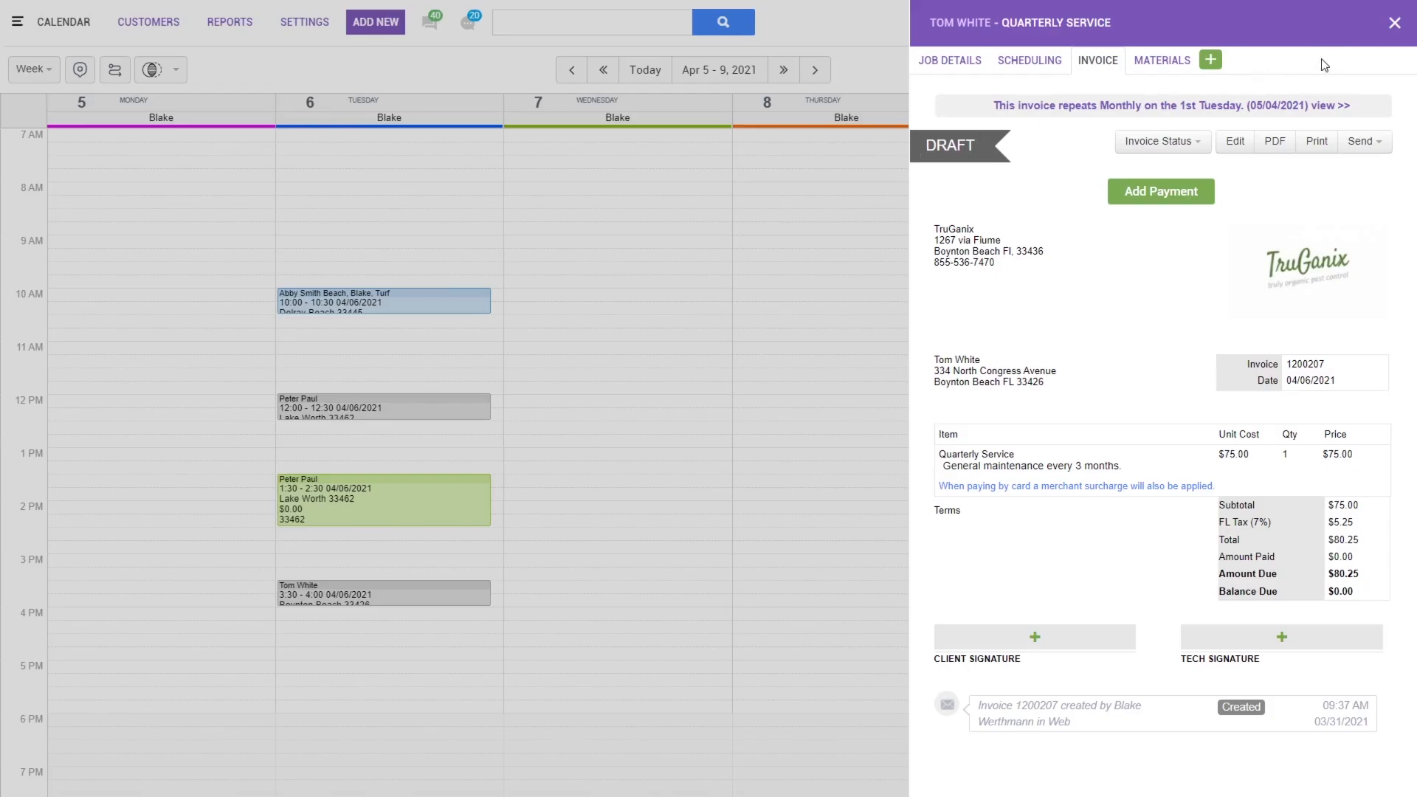
click(1393, 23)
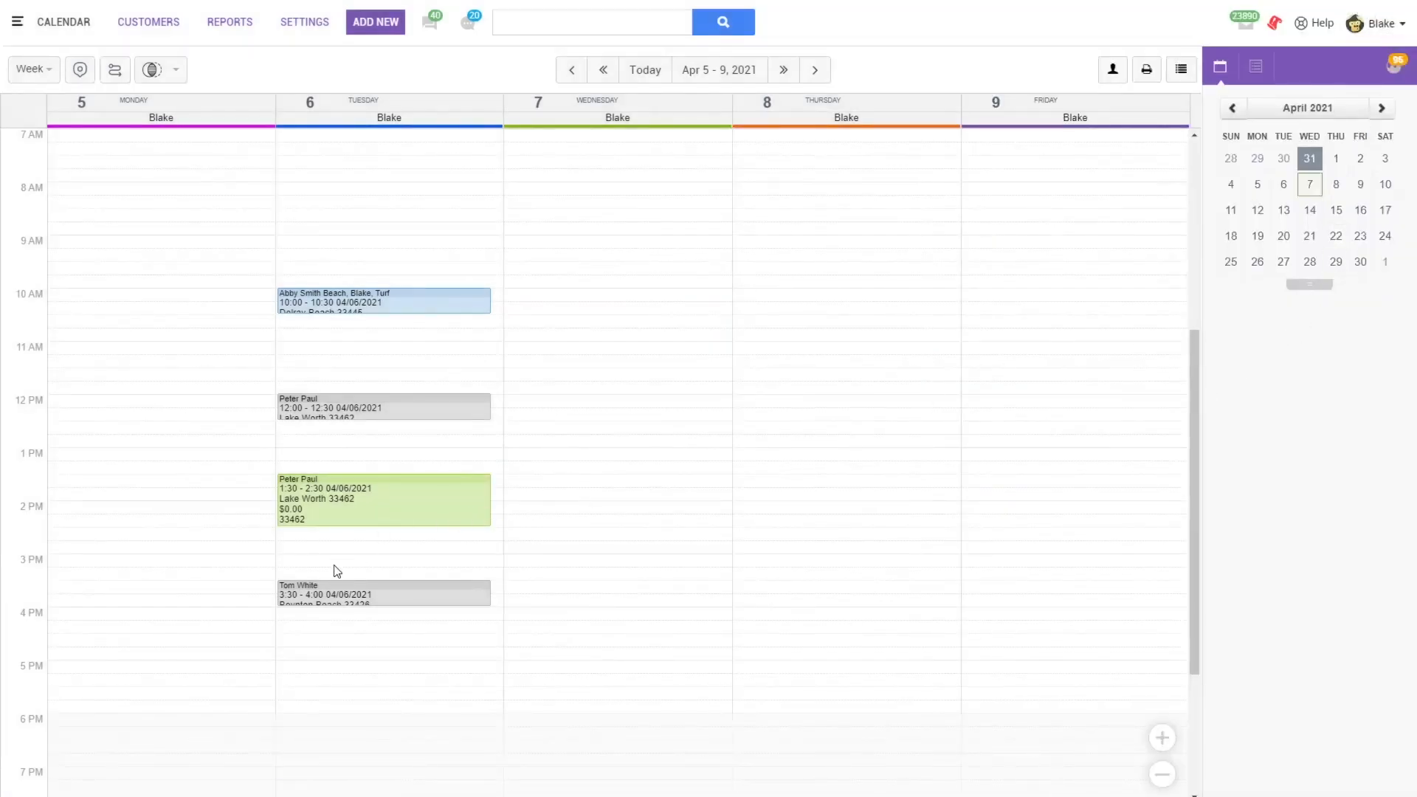
Open the customer's record from the 3:30 pm job and examine the recurring invoice in their invoice list
click(325, 592)
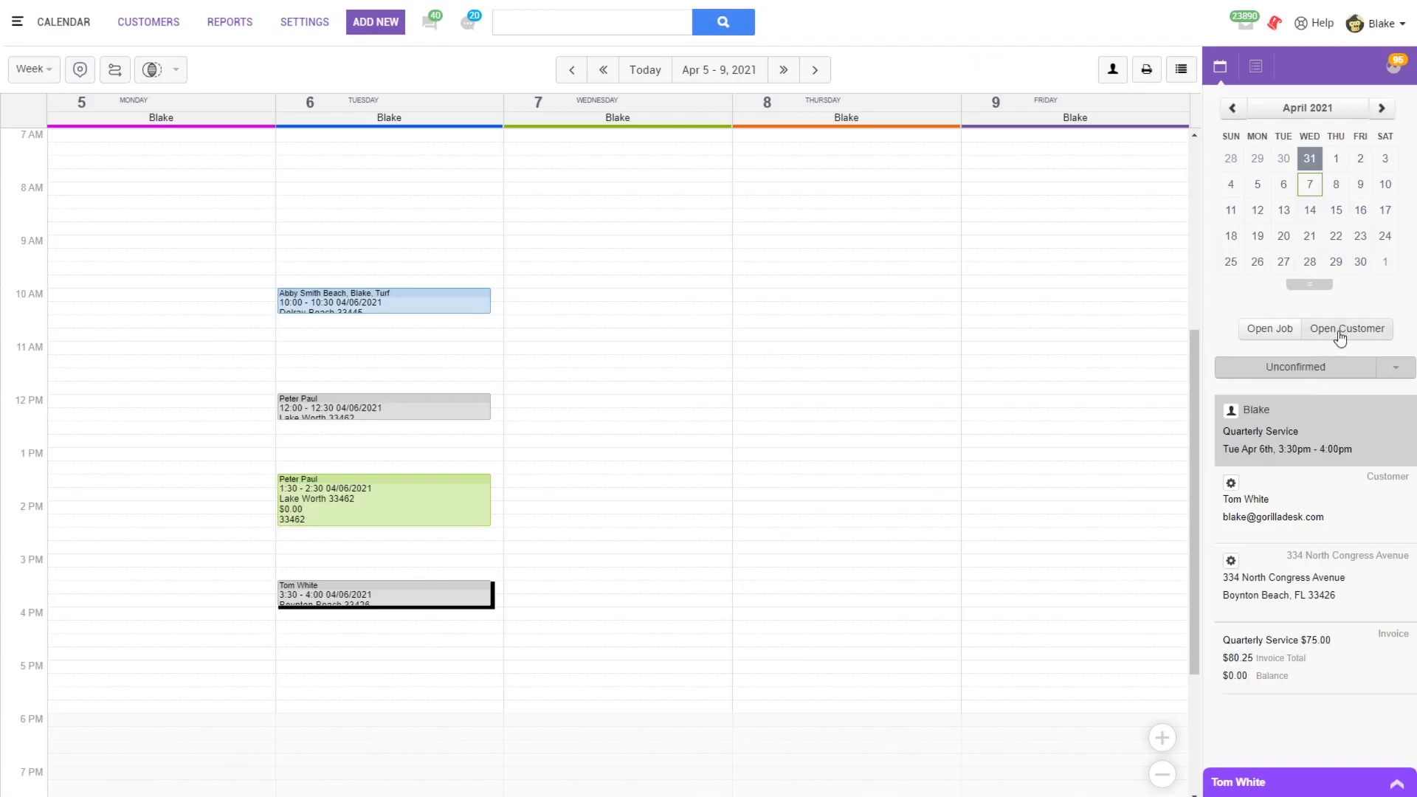
click(1340, 333)
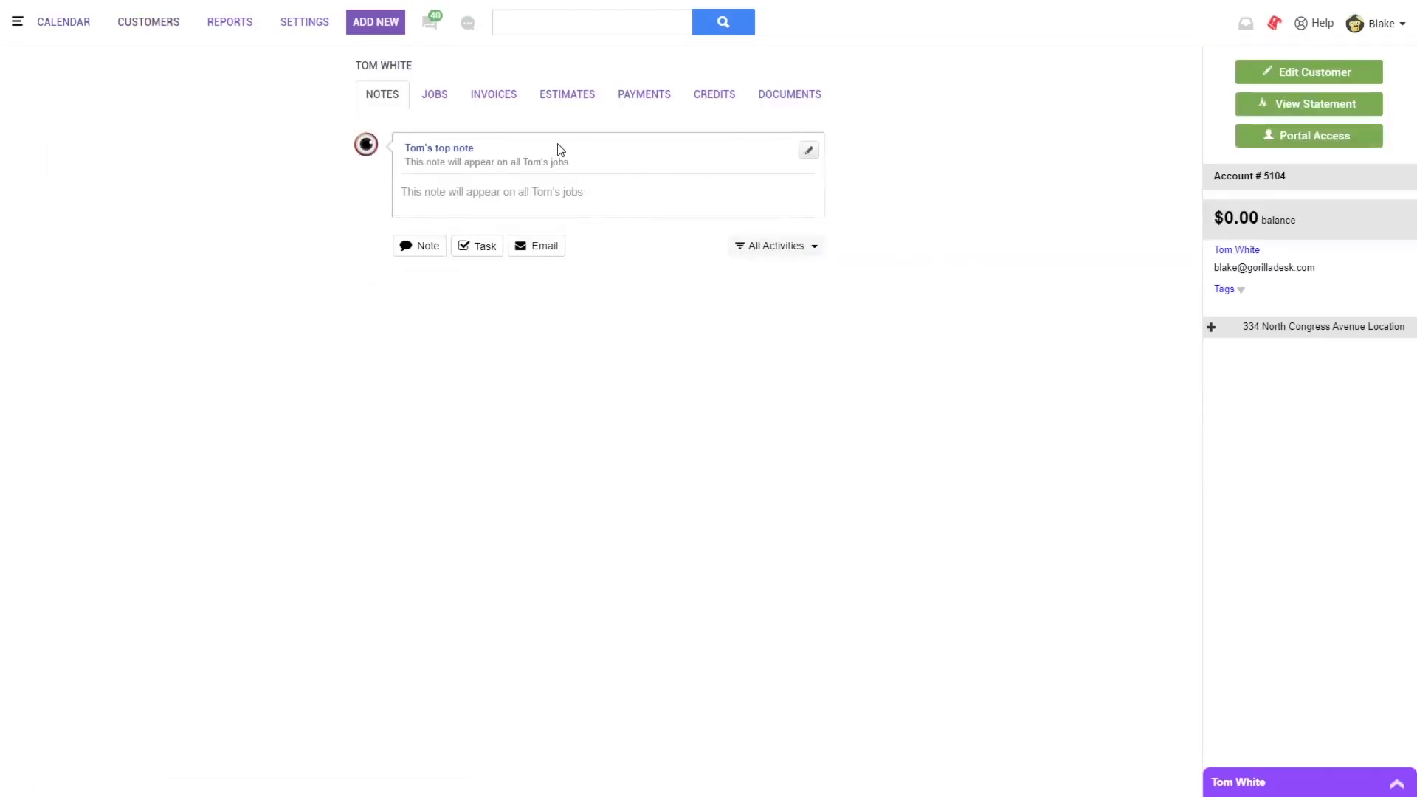
click(495, 99)
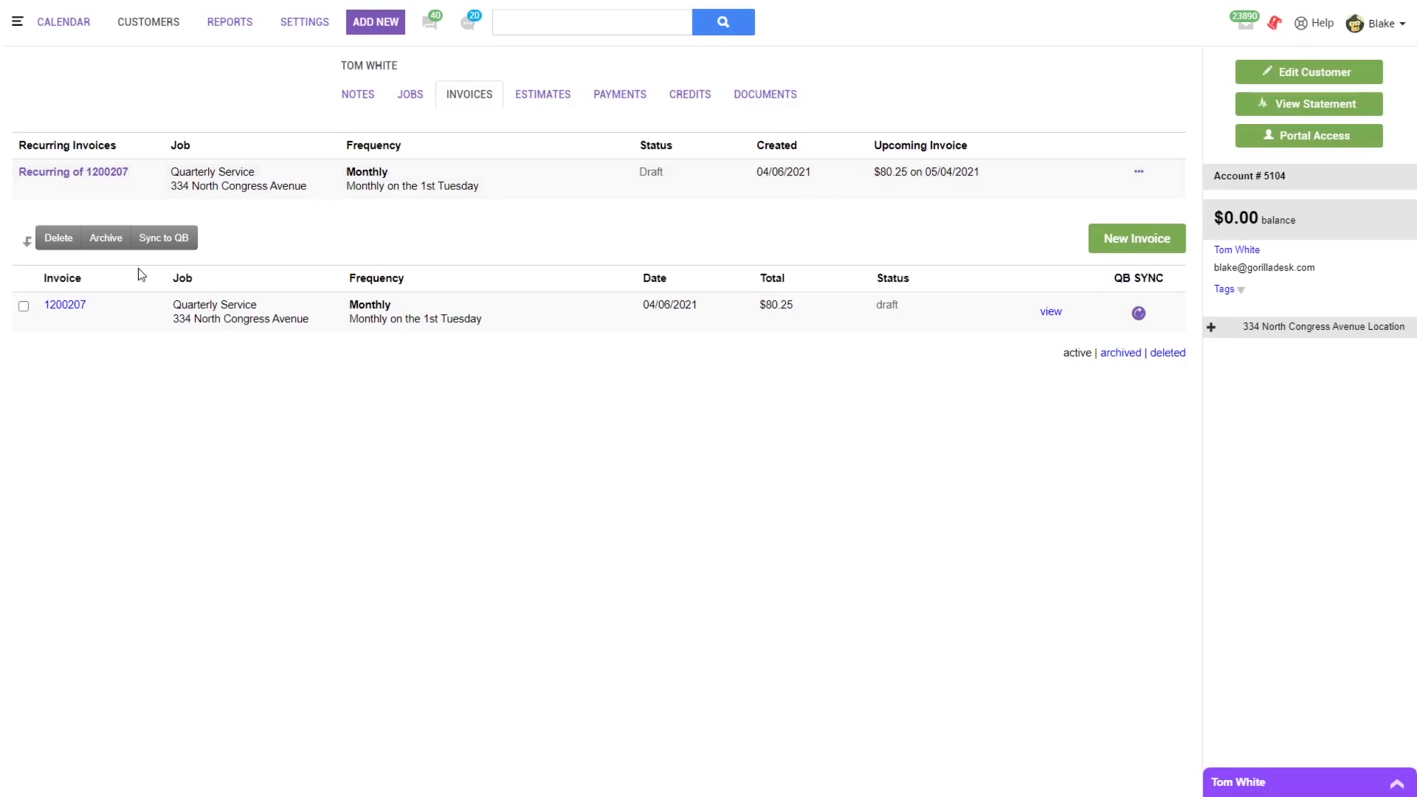
click(94, 175)
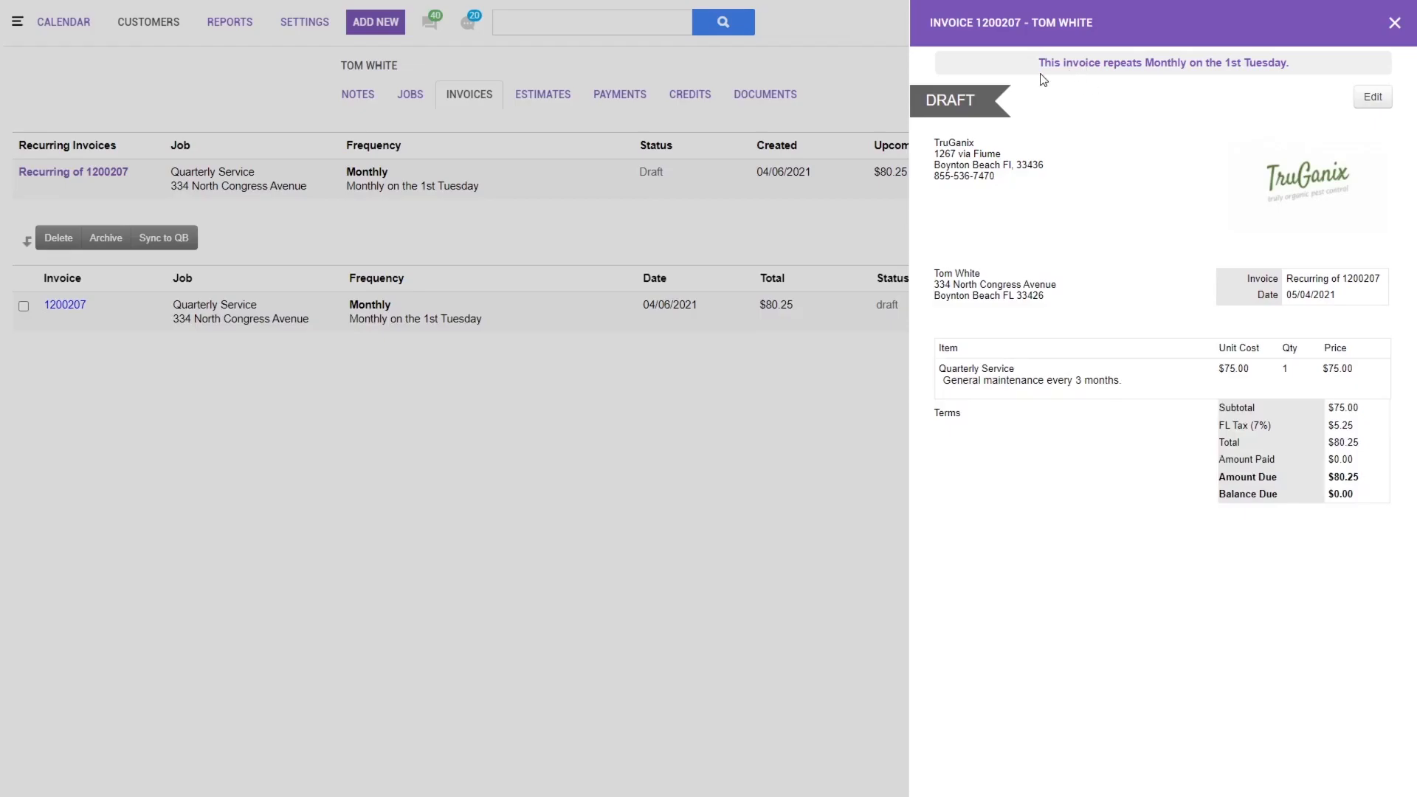
click(1395, 23)
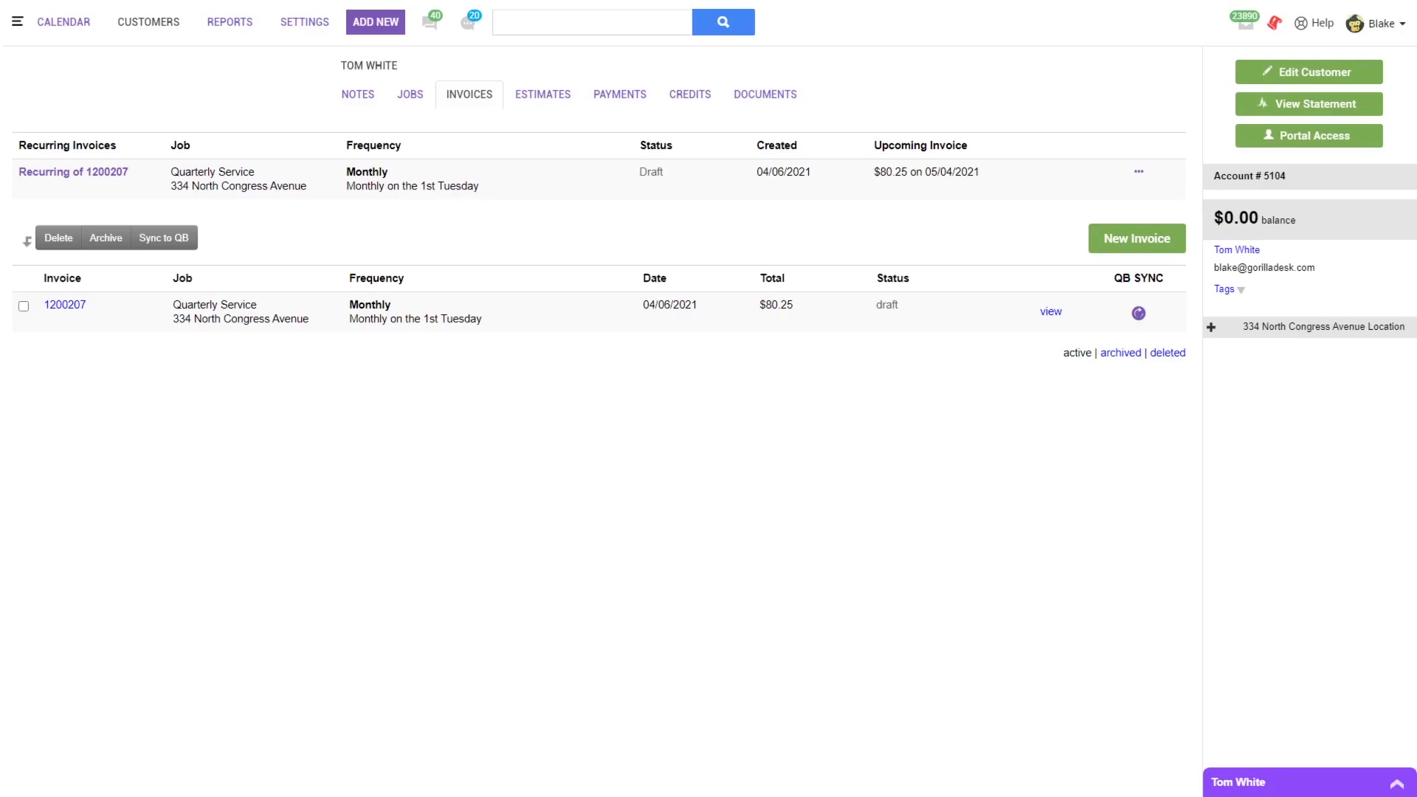
Open the scheduling of the active Quarterly Service job from the customer's job list
click(399, 98)
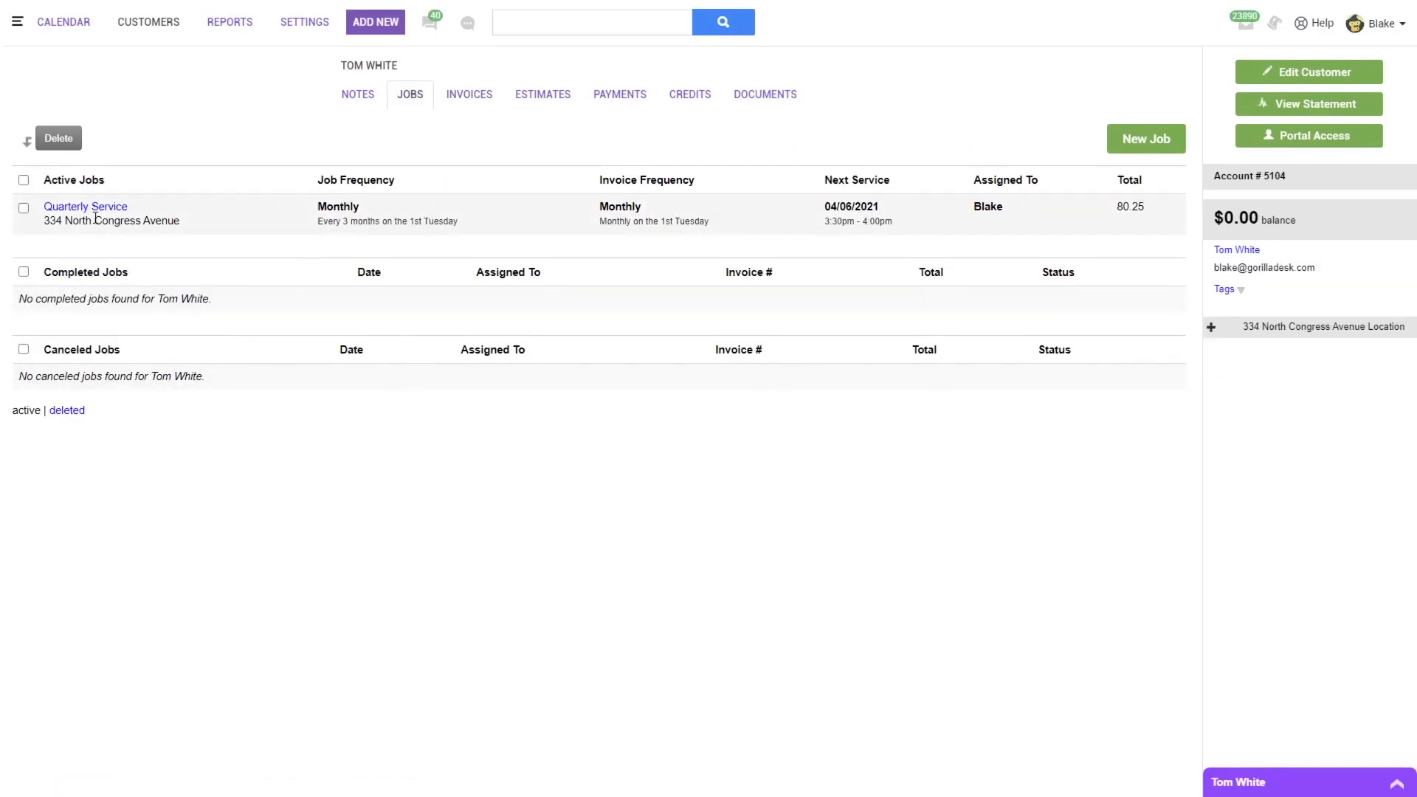
click(100, 211)
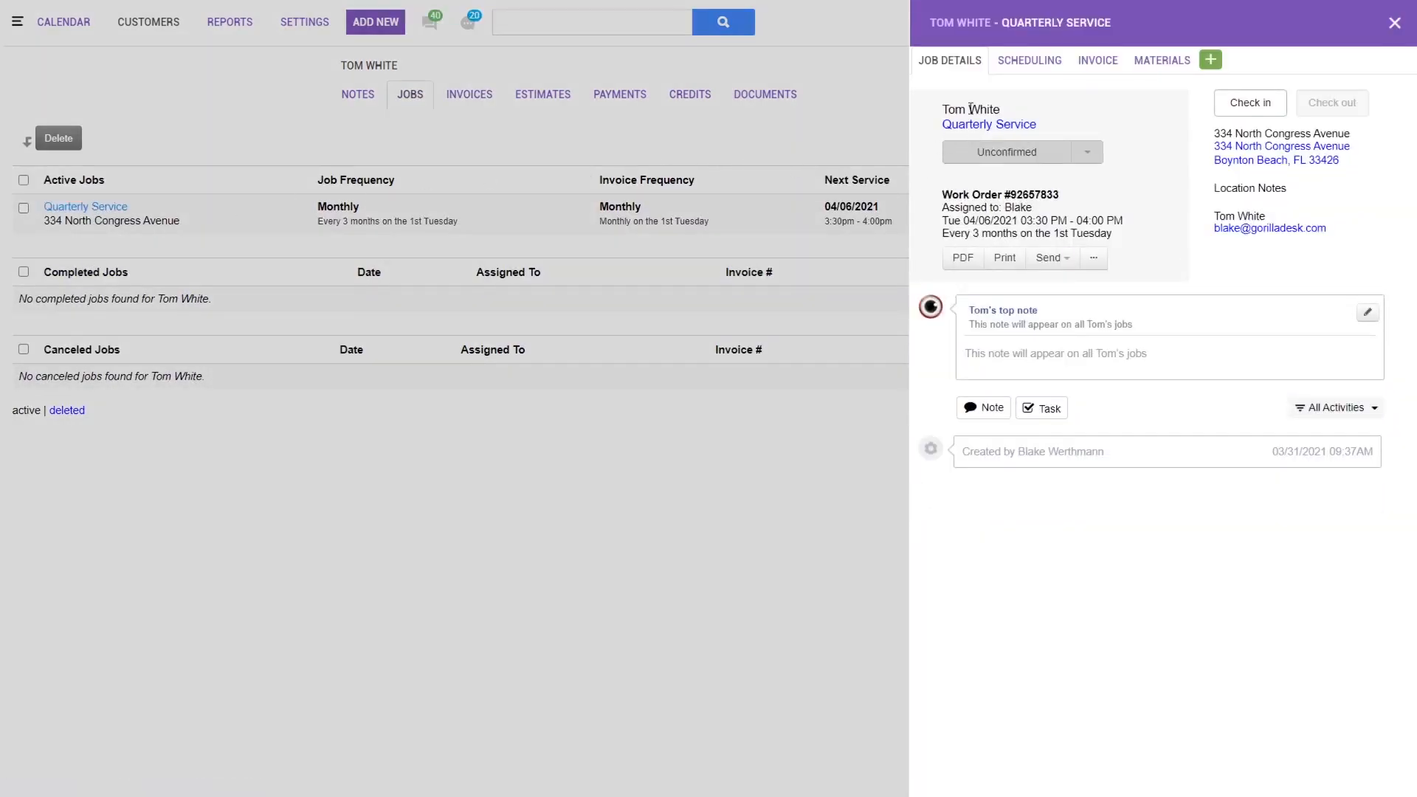
click(1026, 63)
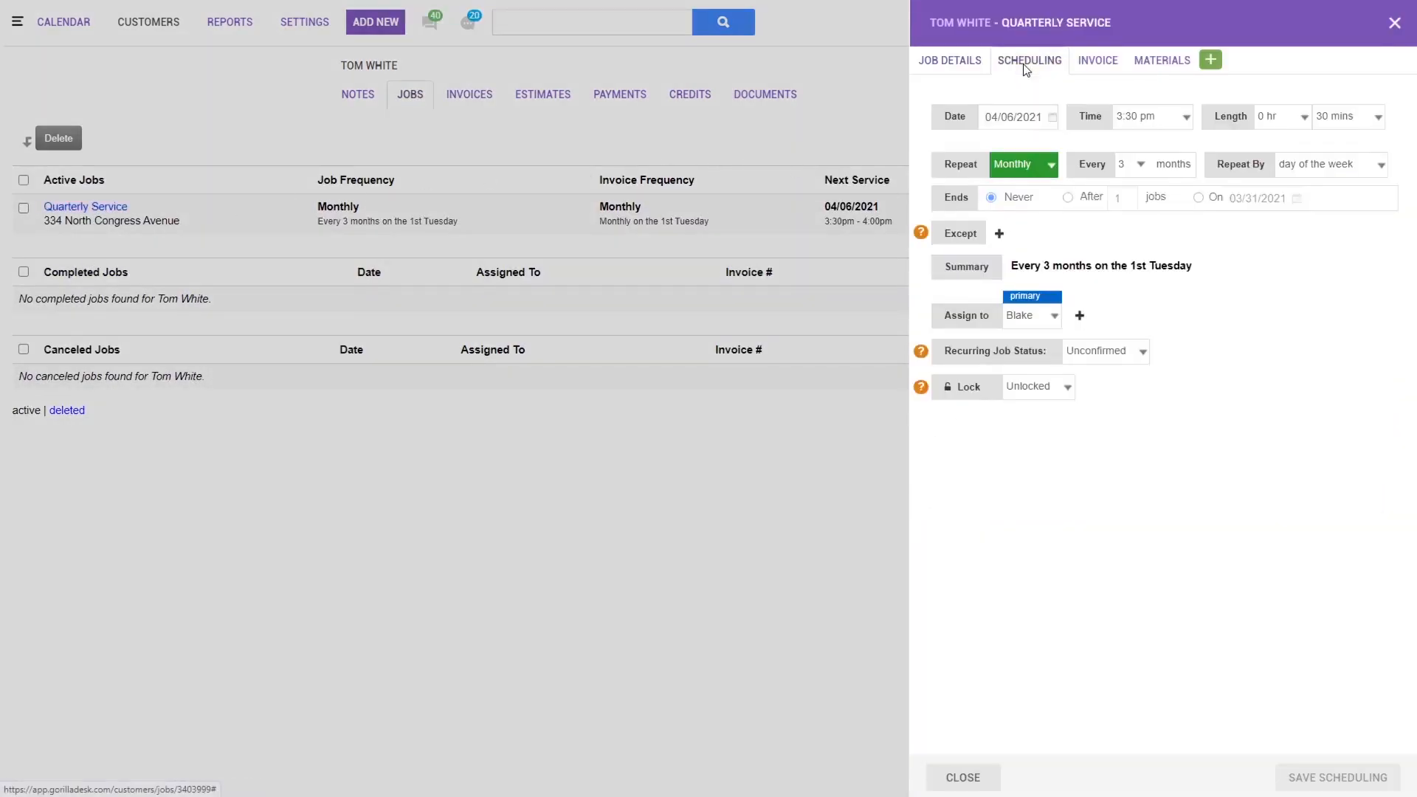
Move the Quarterly Service job to 04/08/2021, save its scheduling, and check the job's invoice
click(1032, 118)
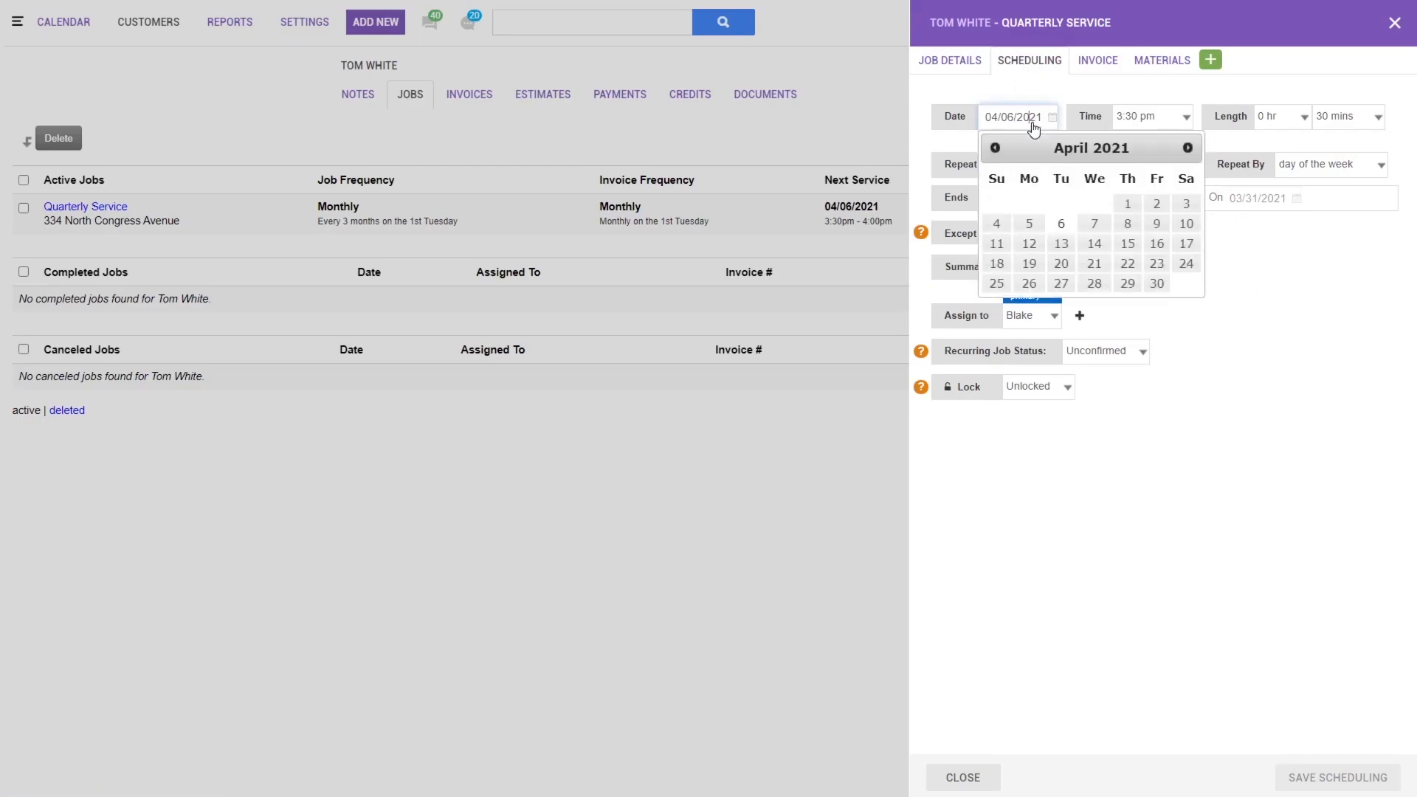
click(1188, 151)
click(995, 148)
click(1127, 223)
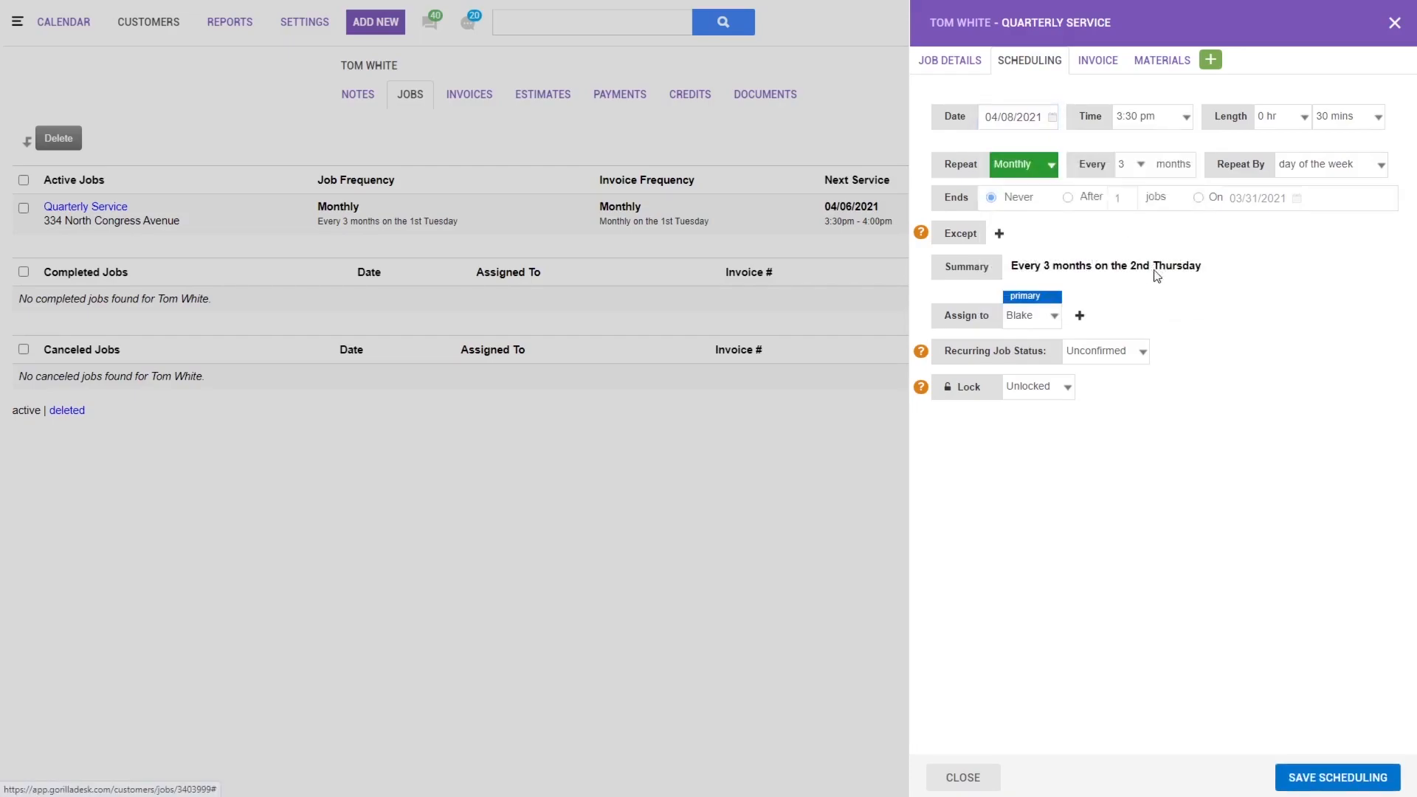
click(1304, 778)
click(774, 339)
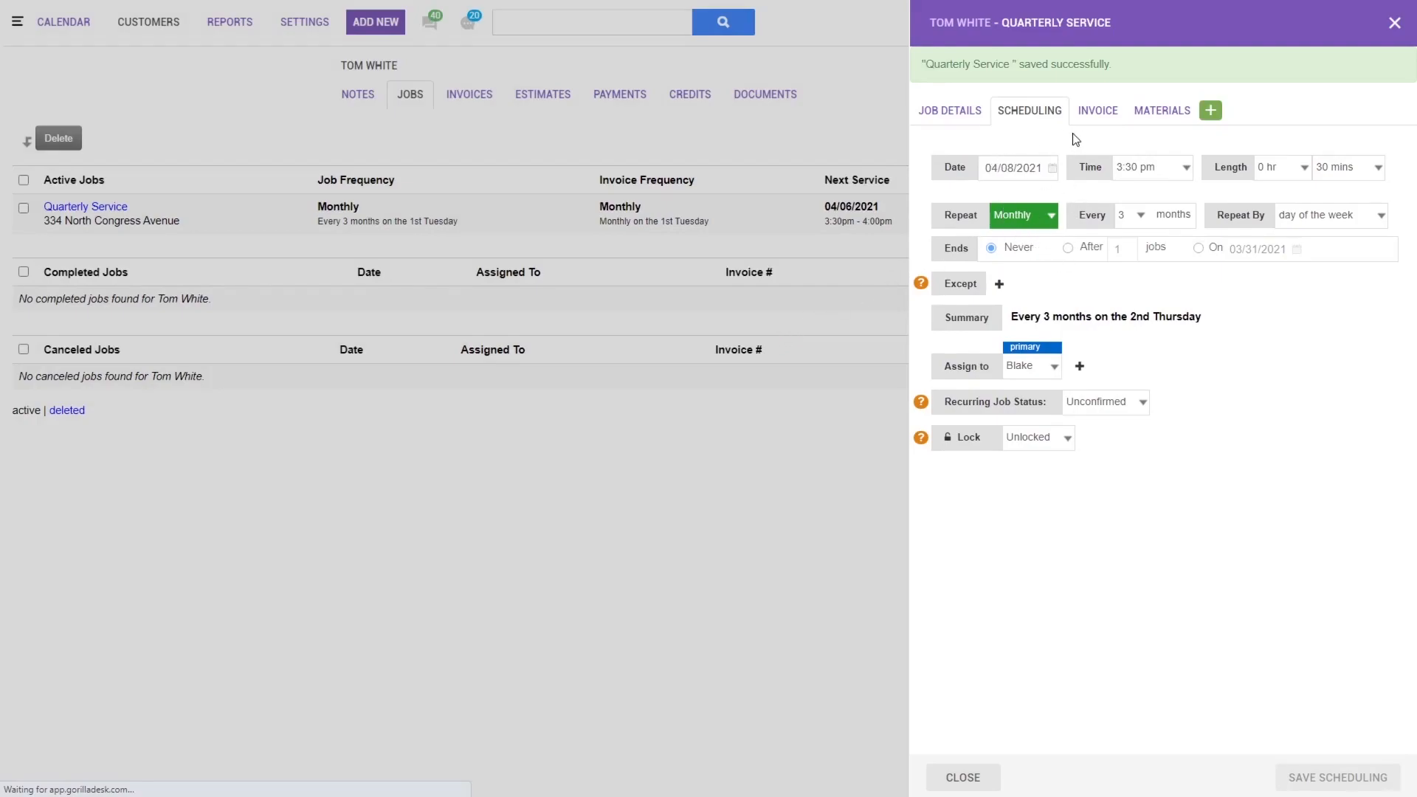
click(1098, 110)
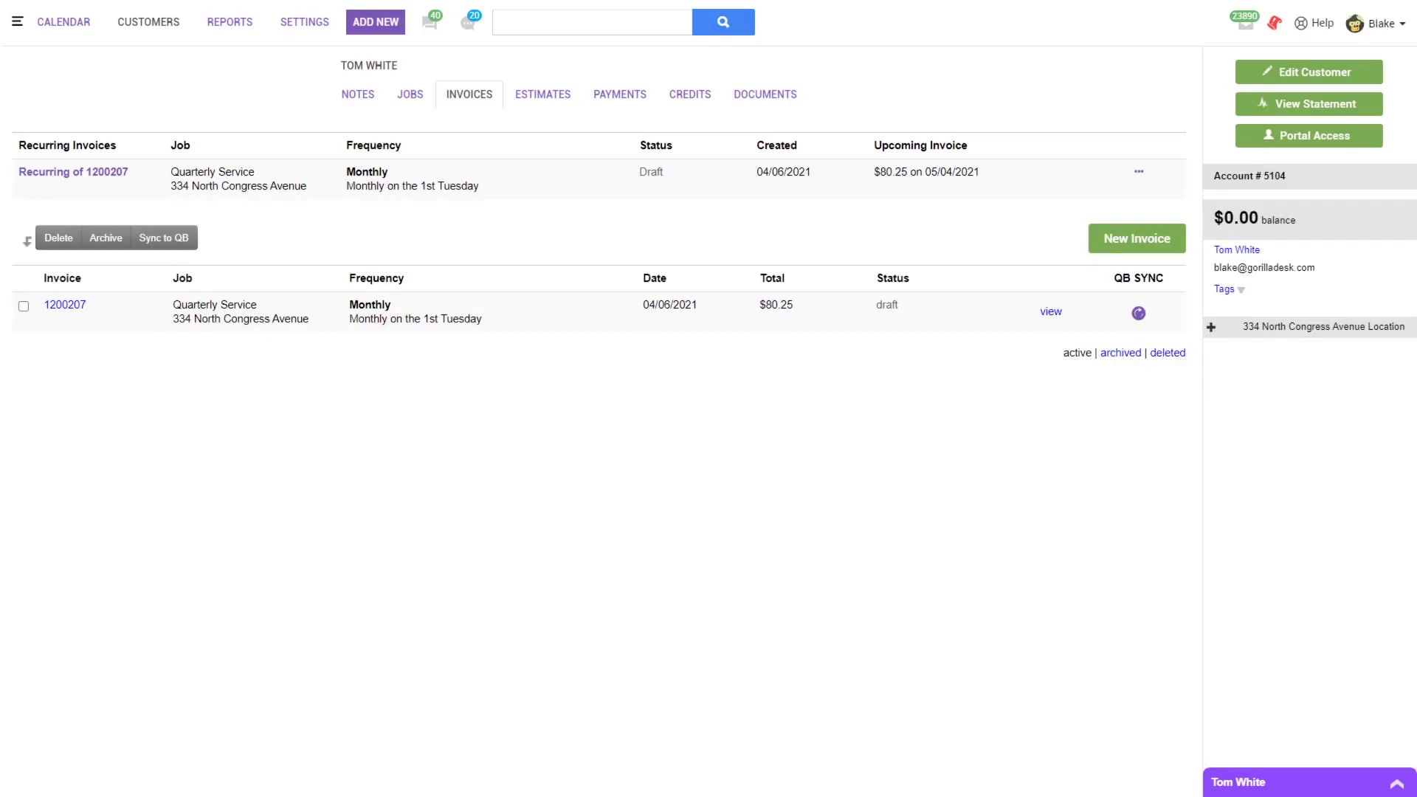
Create a new Monthly Service job on the calendar for 04/06/2021 at 3:15 pm, assigned to the existing customer on Fairway Park Drive
click(56, 23)
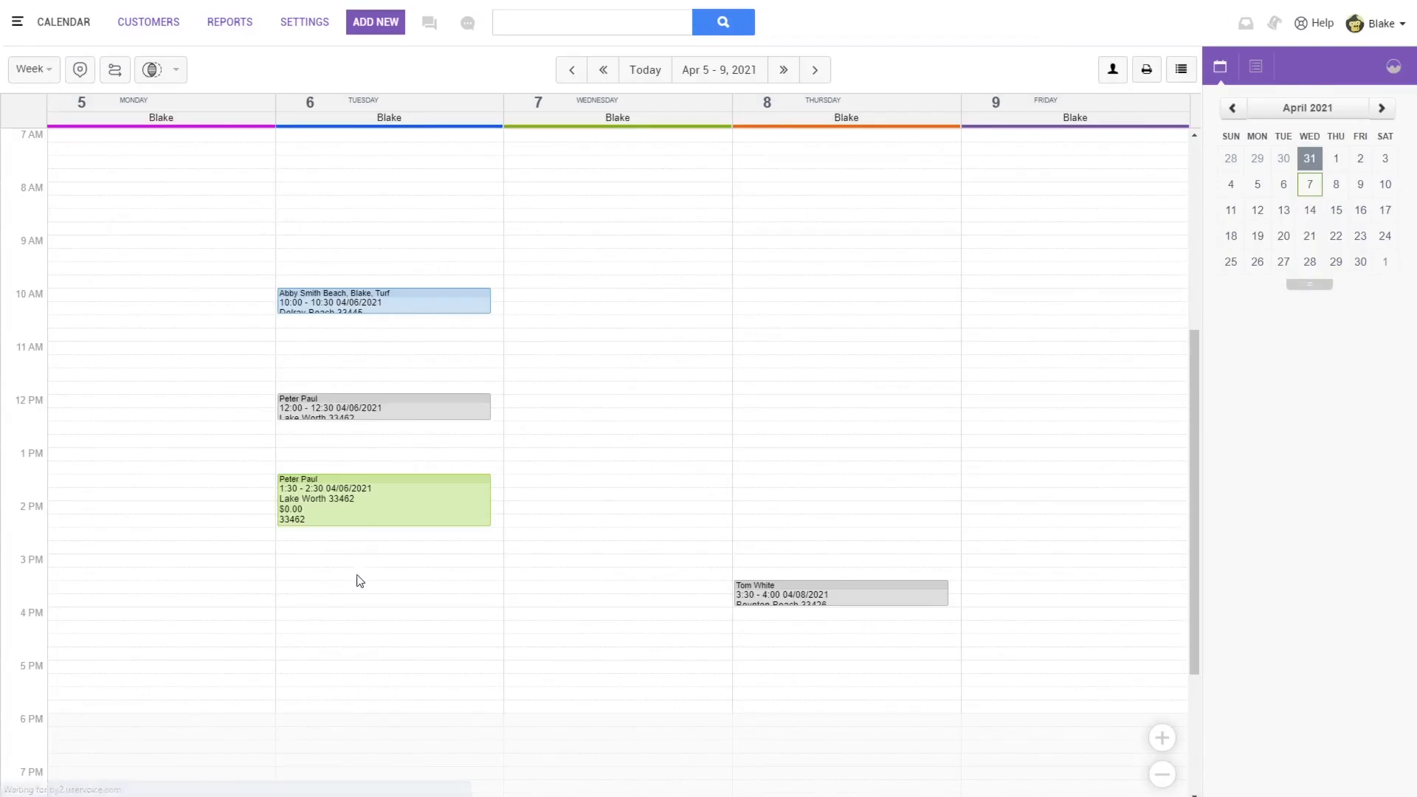
click(307, 582)
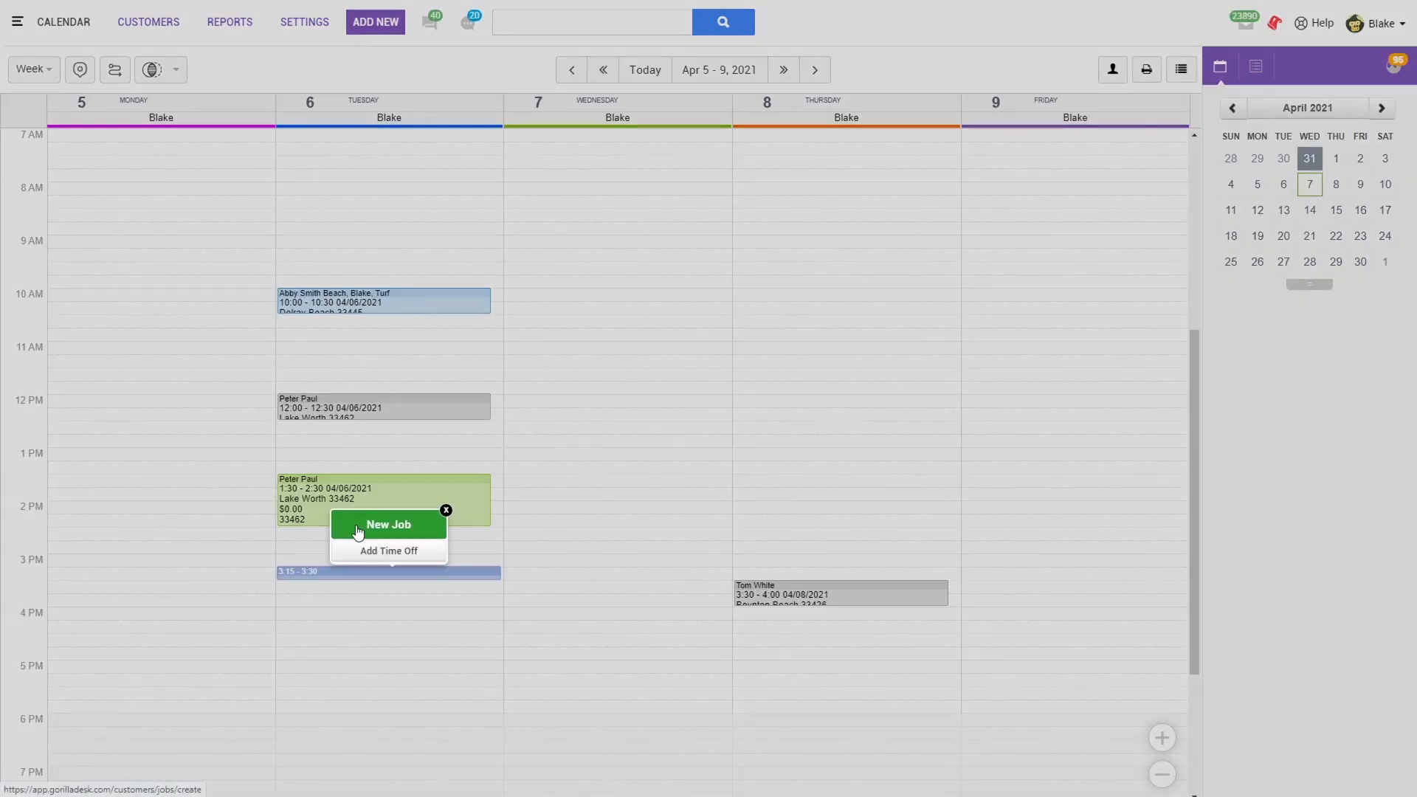
click(362, 529)
text(jess)
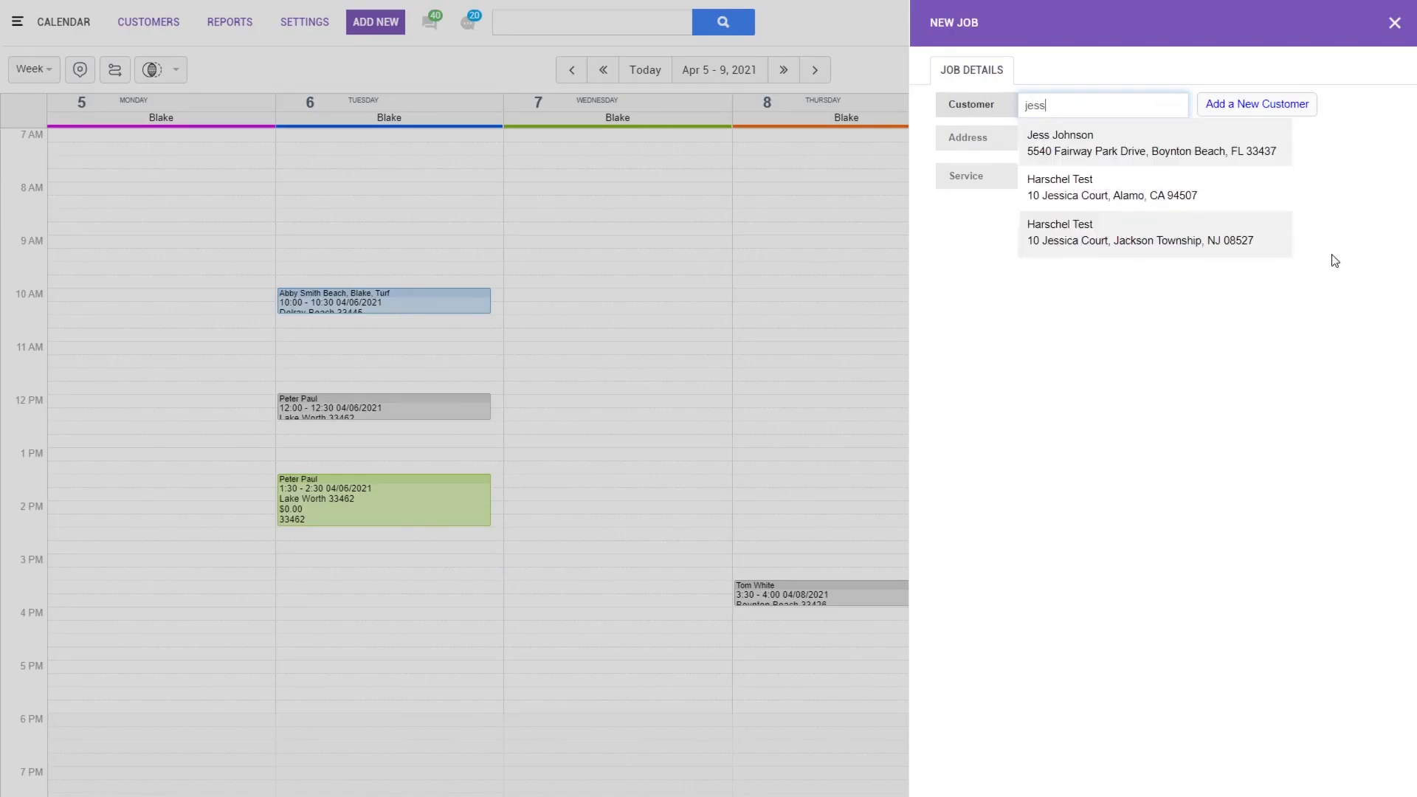
click(1189, 152)
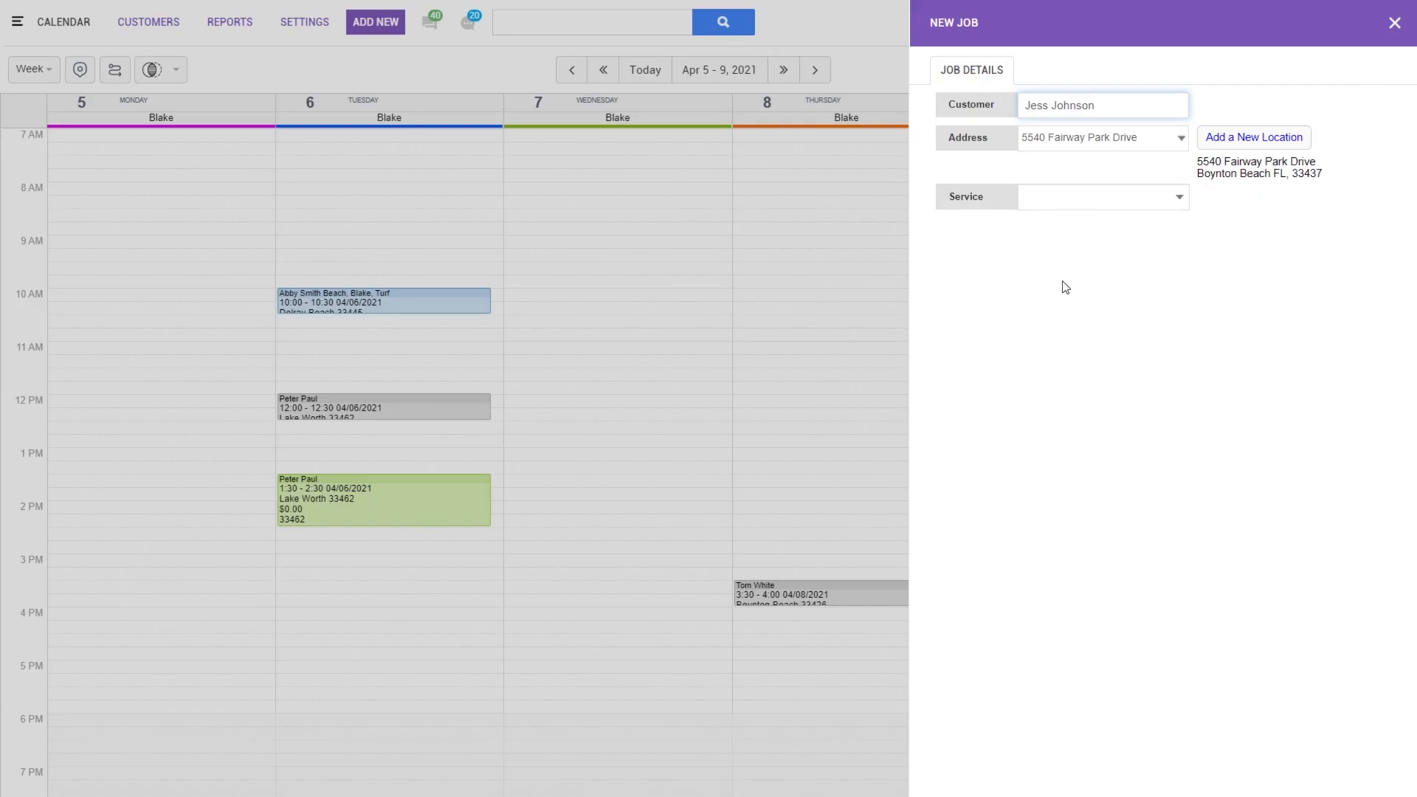
click(1086, 205)
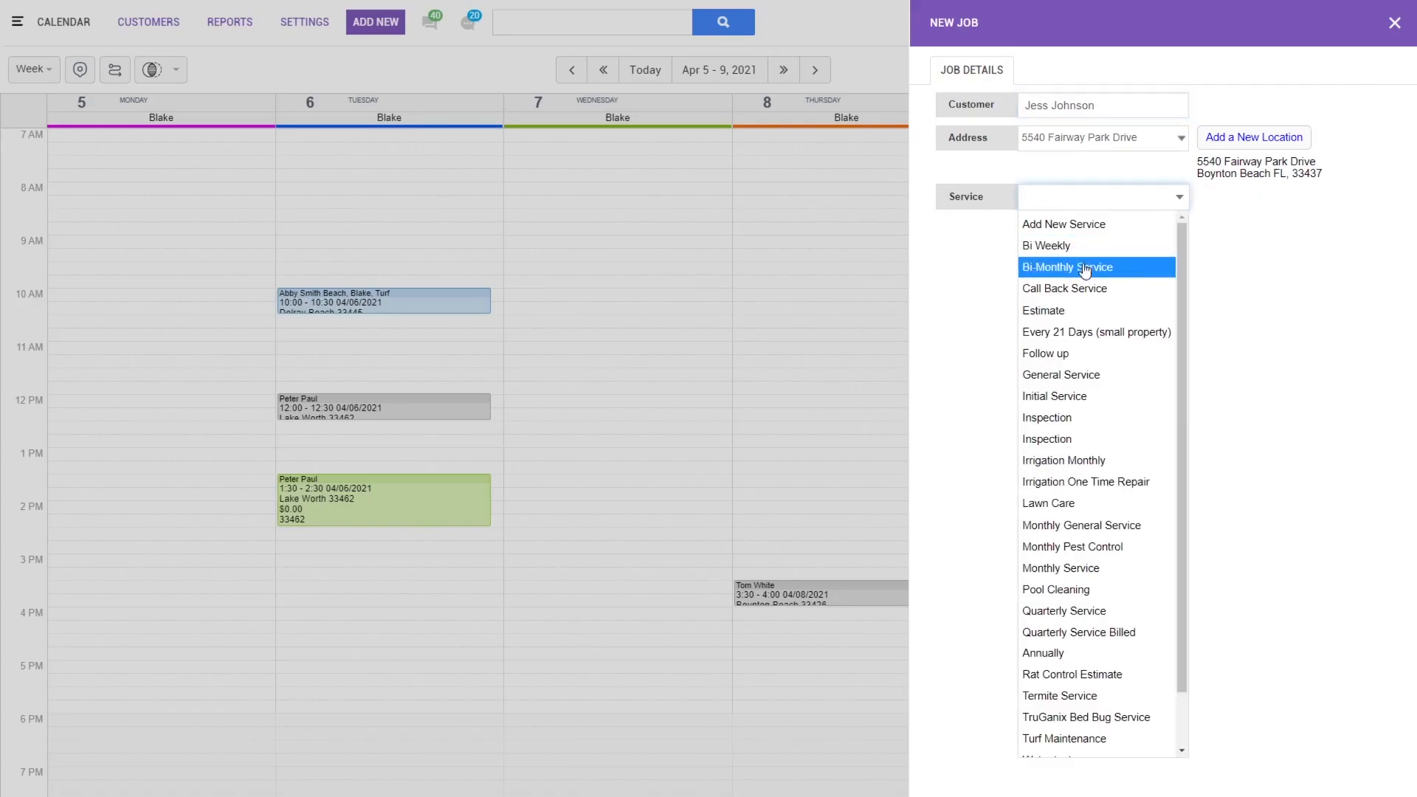
click(1083, 568)
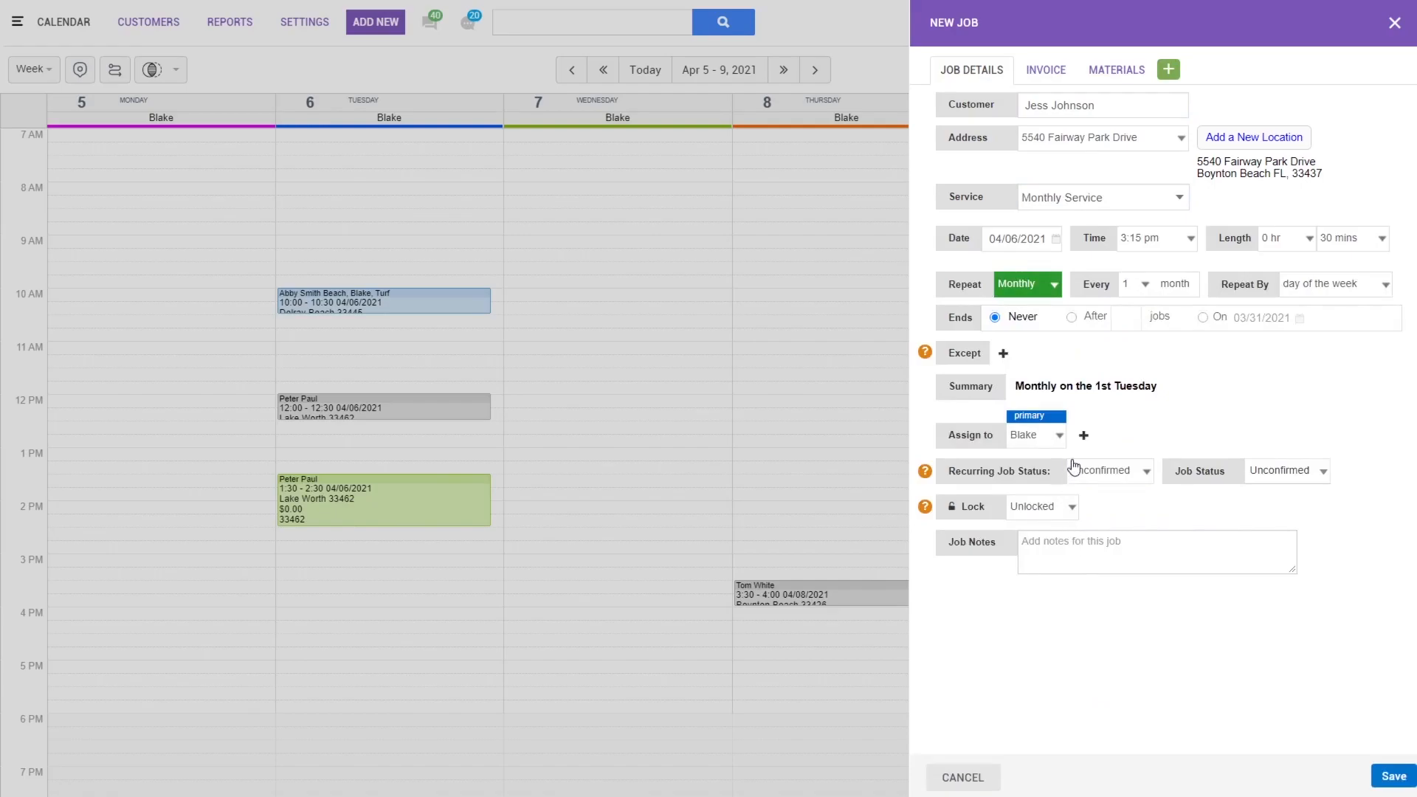
Set the new job's invoice to repeat yearly and the Monthly Service item's cost to 600
click(1058, 74)
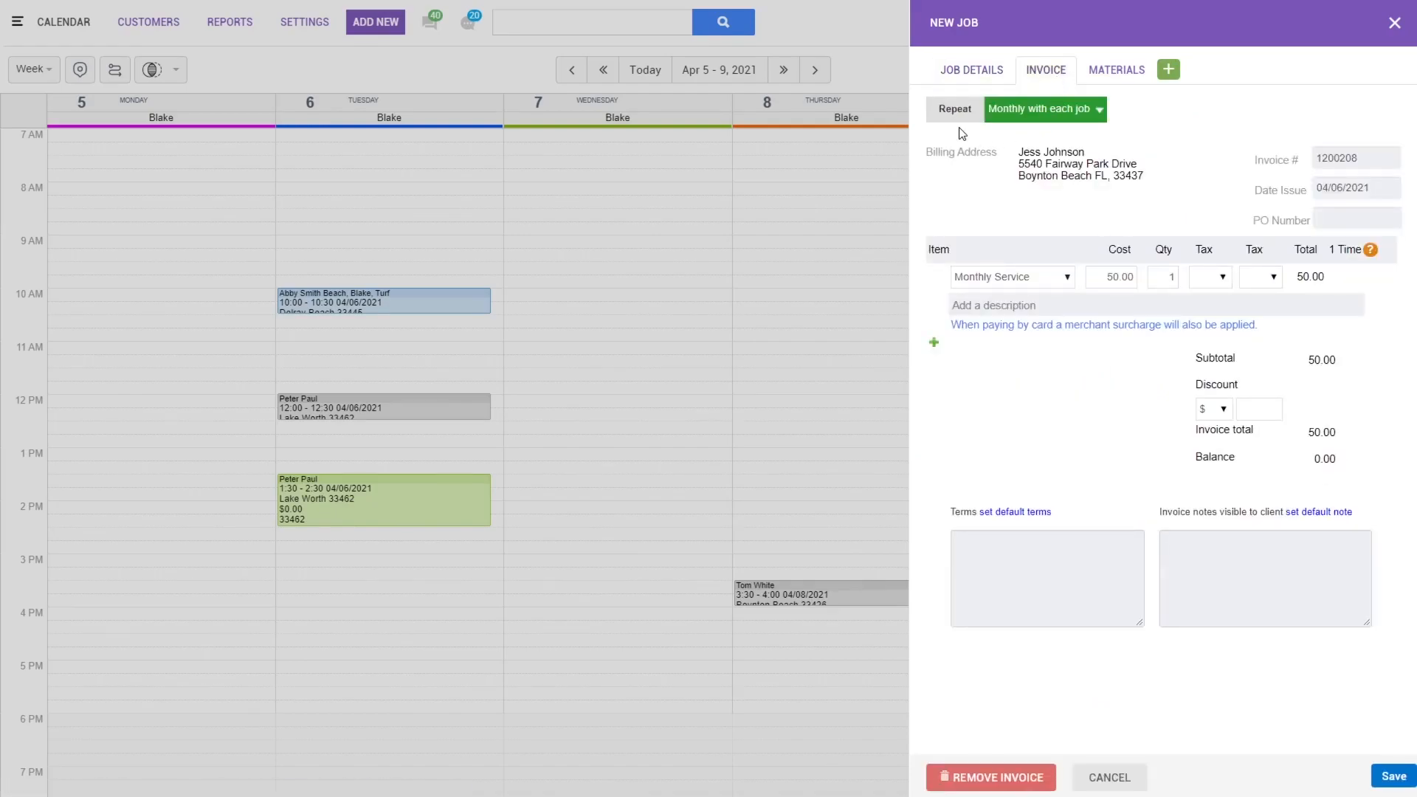
click(1030, 120)
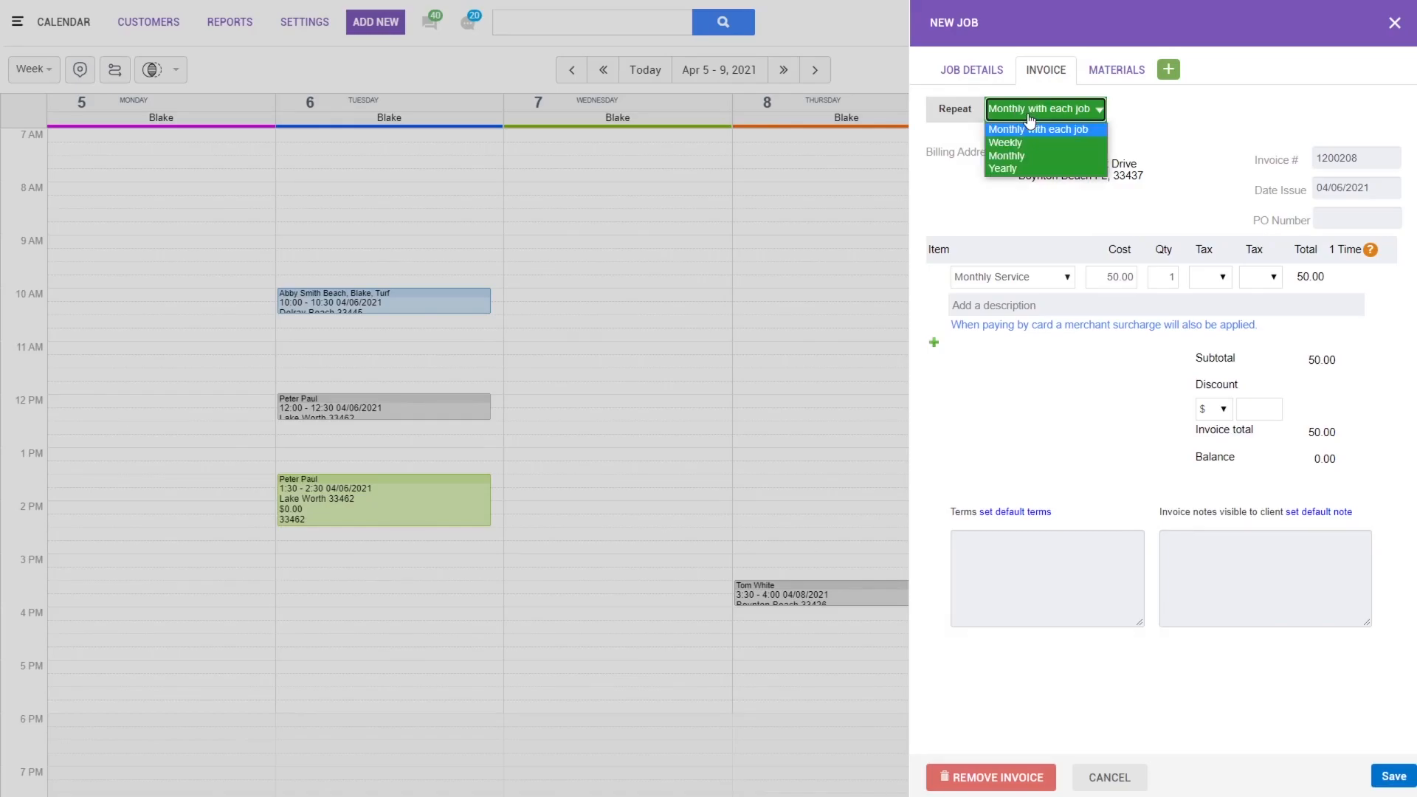
click(1015, 169)
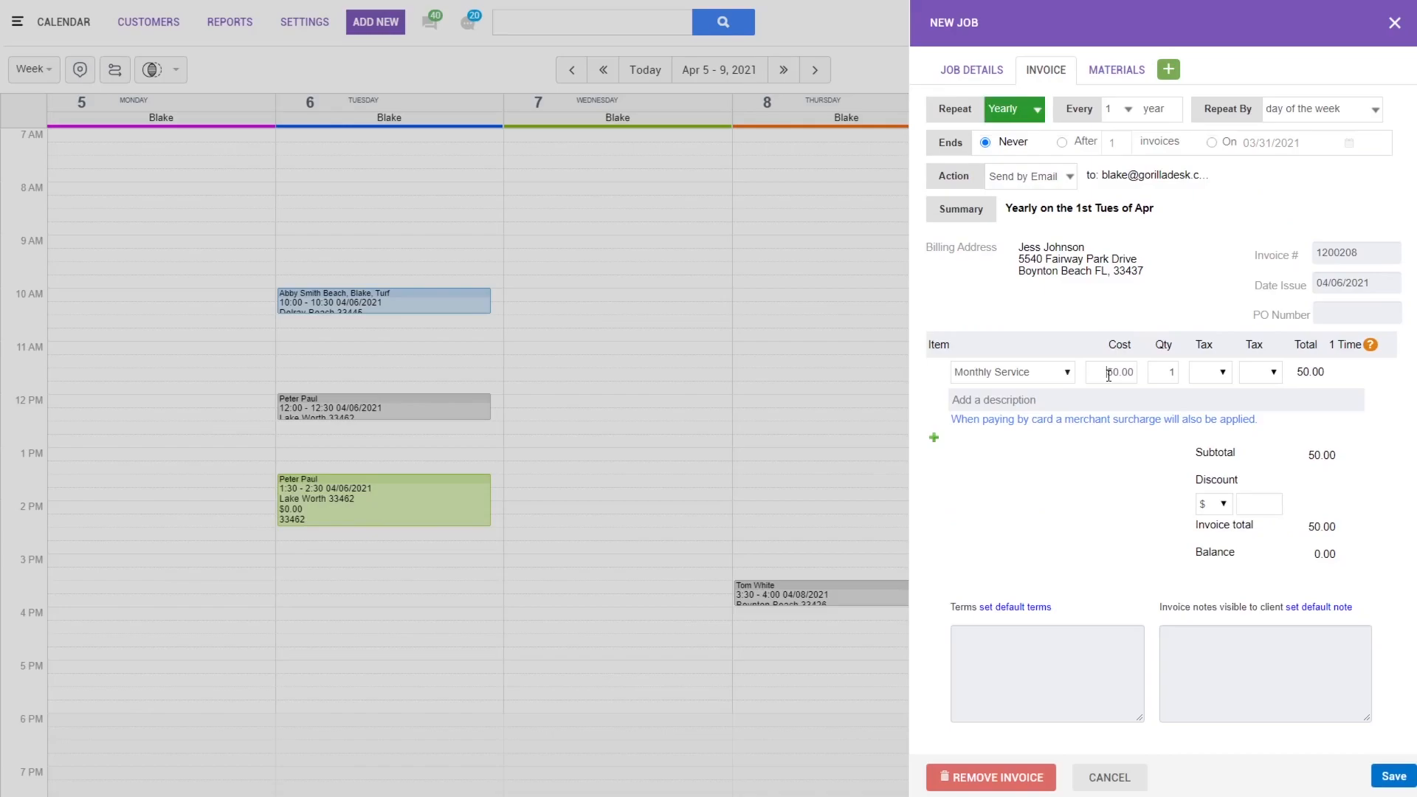
drag(1109, 375, 1145, 377)
text(6)
Check the job's monthly schedule and set the invoice's issue date to 03/31/2021
click(959, 68)
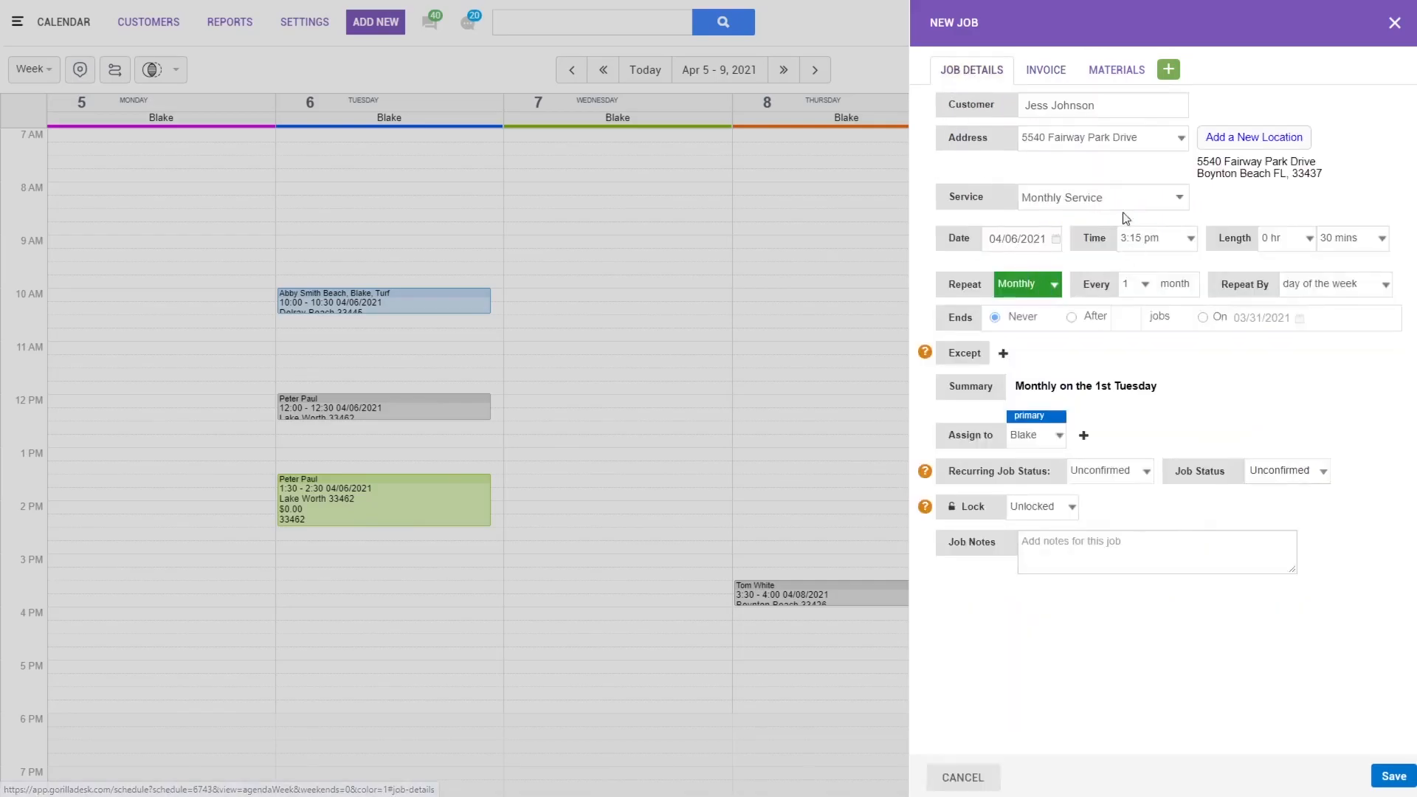
click(1057, 78)
click(1343, 282)
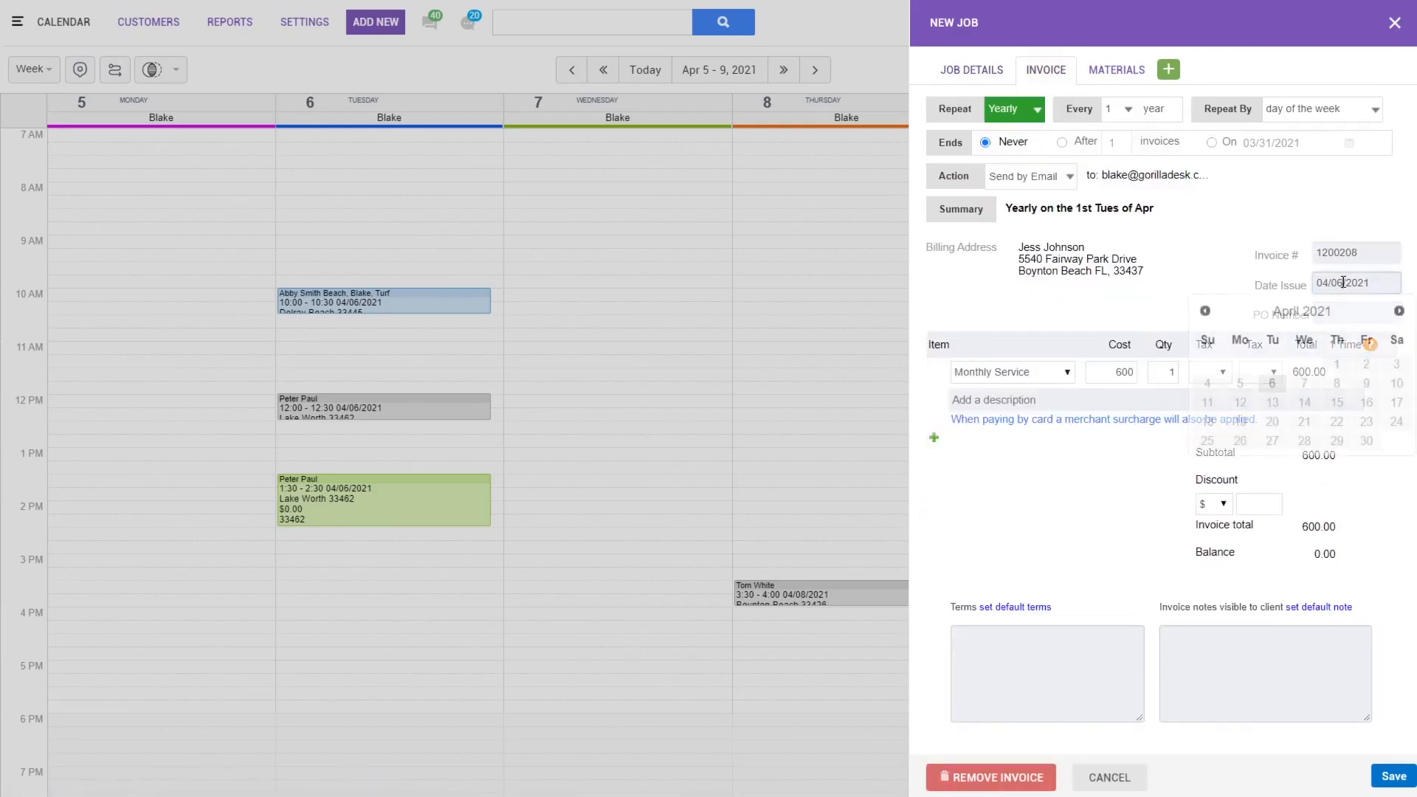
click(1207, 314)
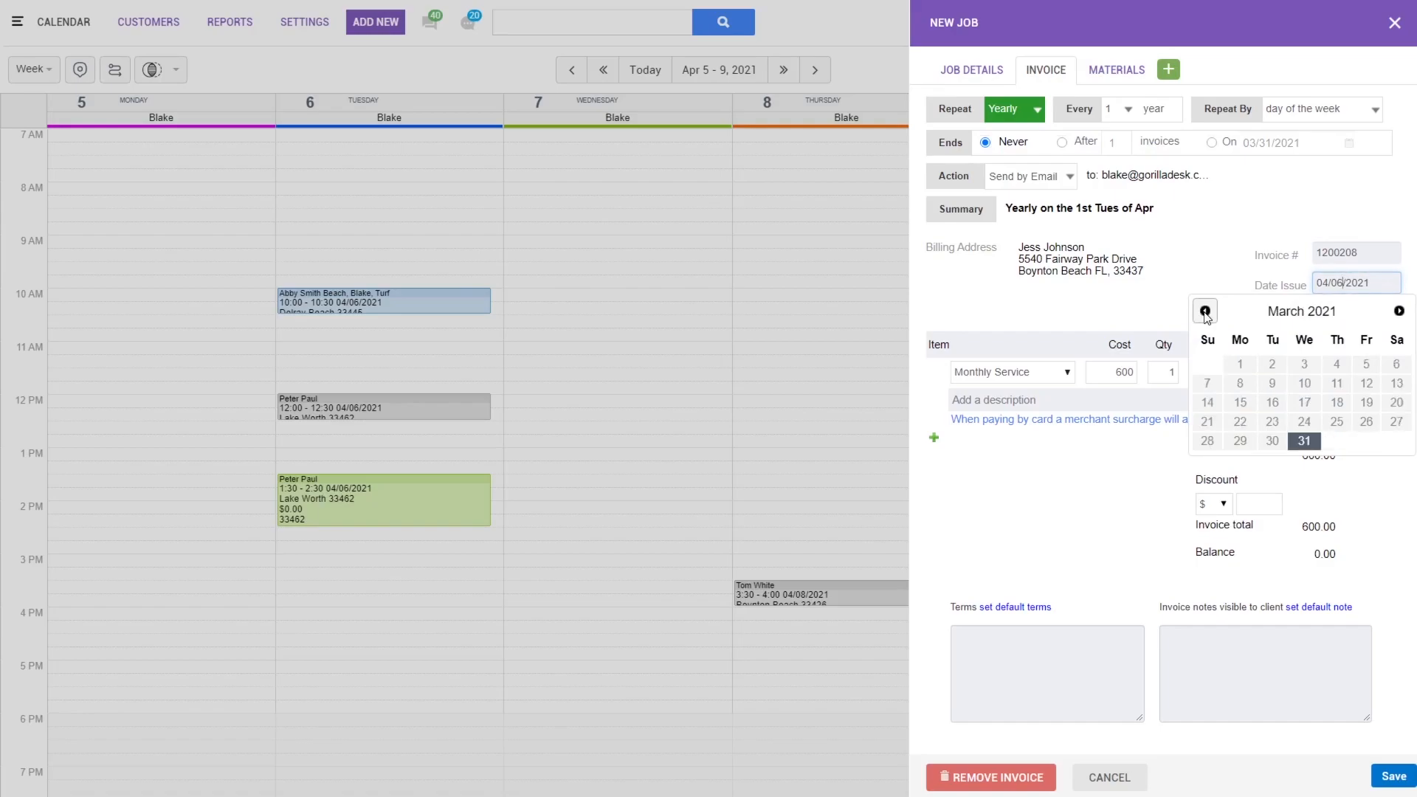
click(1304, 441)
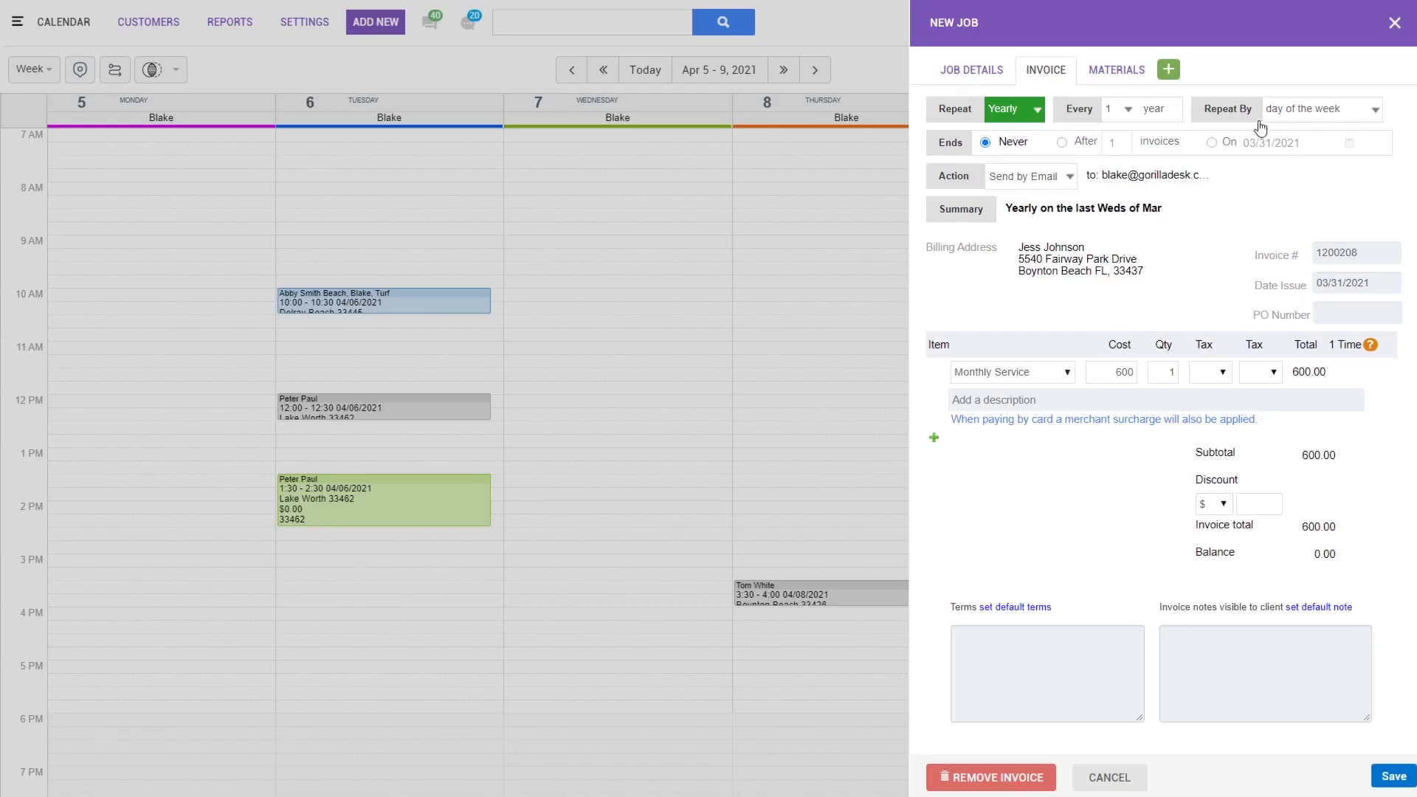
Try repeating the yearly invoice by day of the year, and return it to day of the week
click(1306, 110)
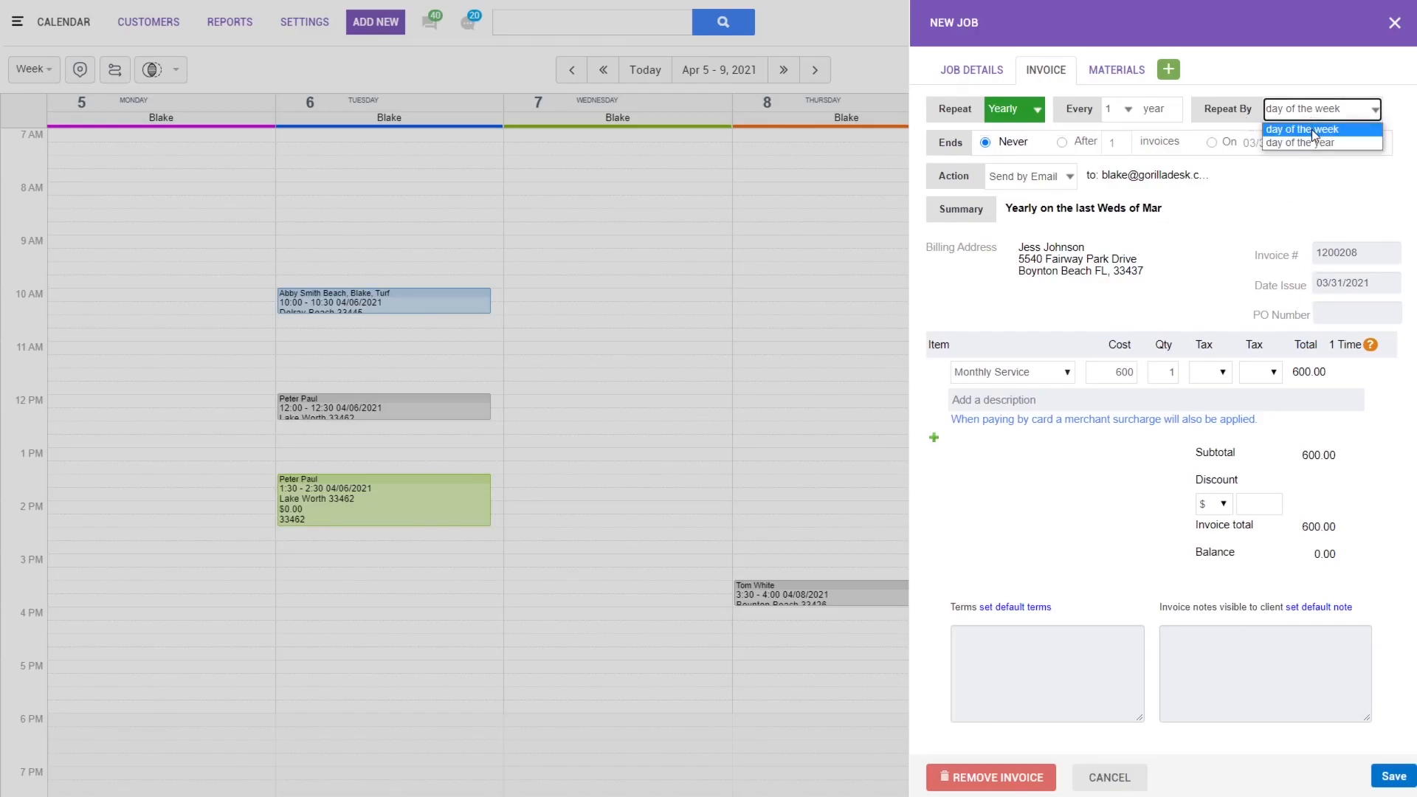
click(1309, 142)
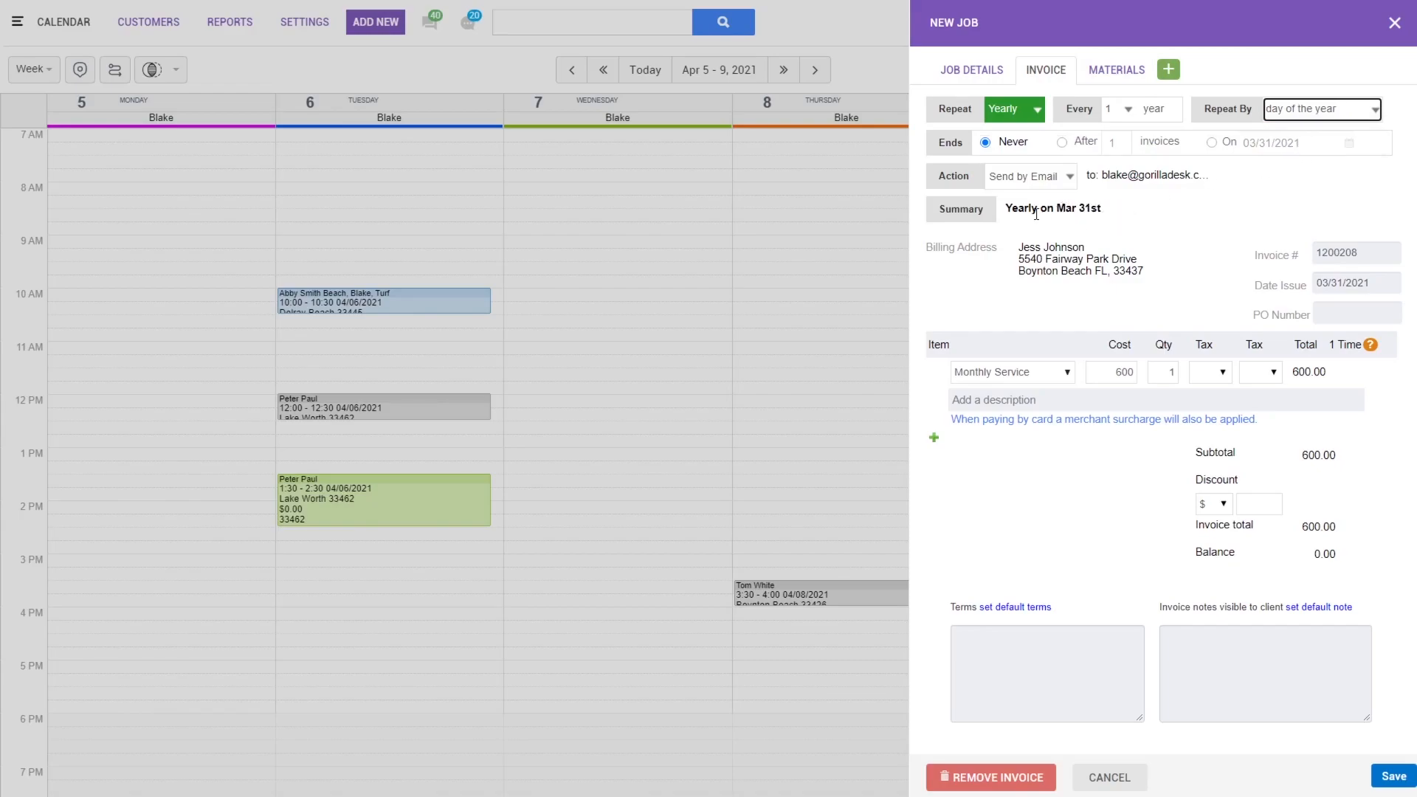
click(1326, 111)
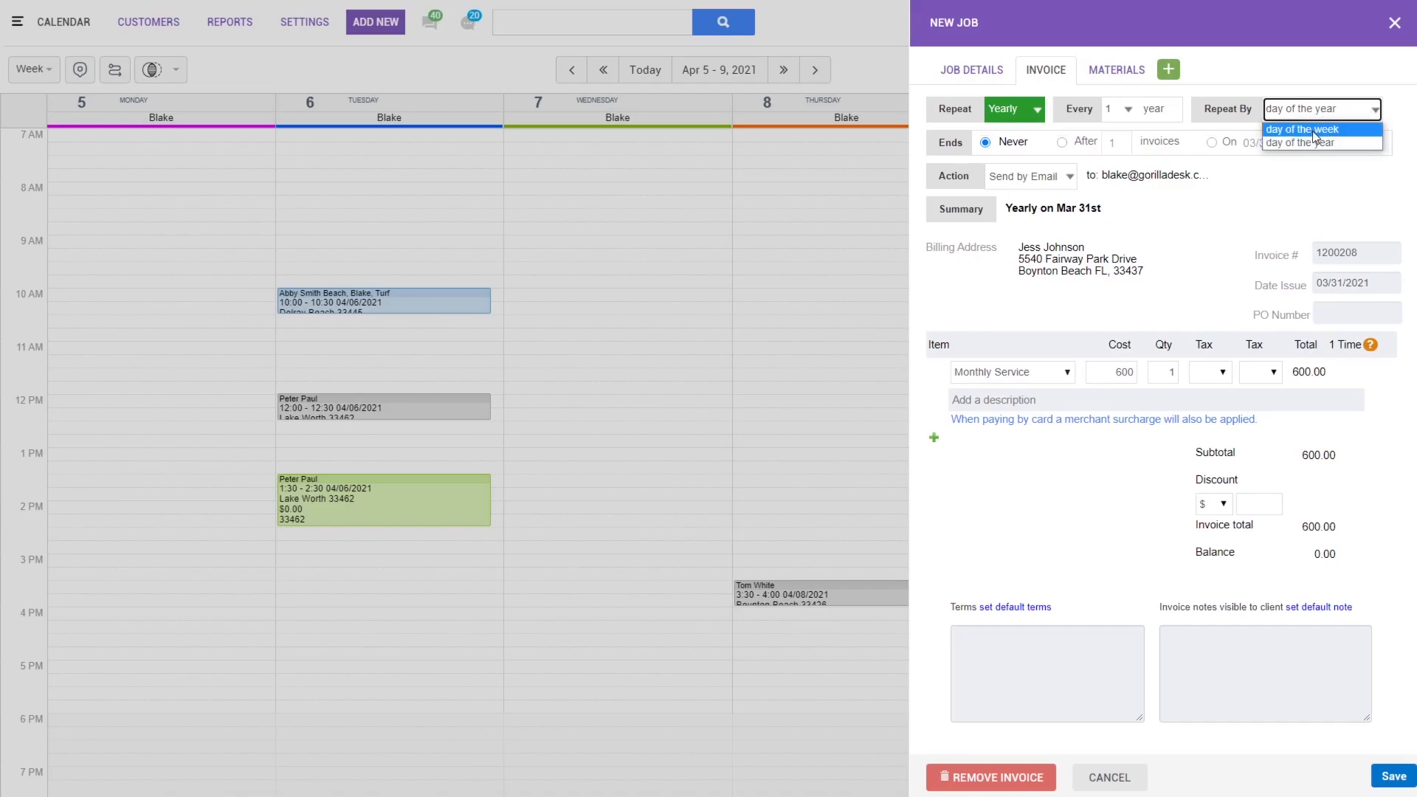
click(1314, 134)
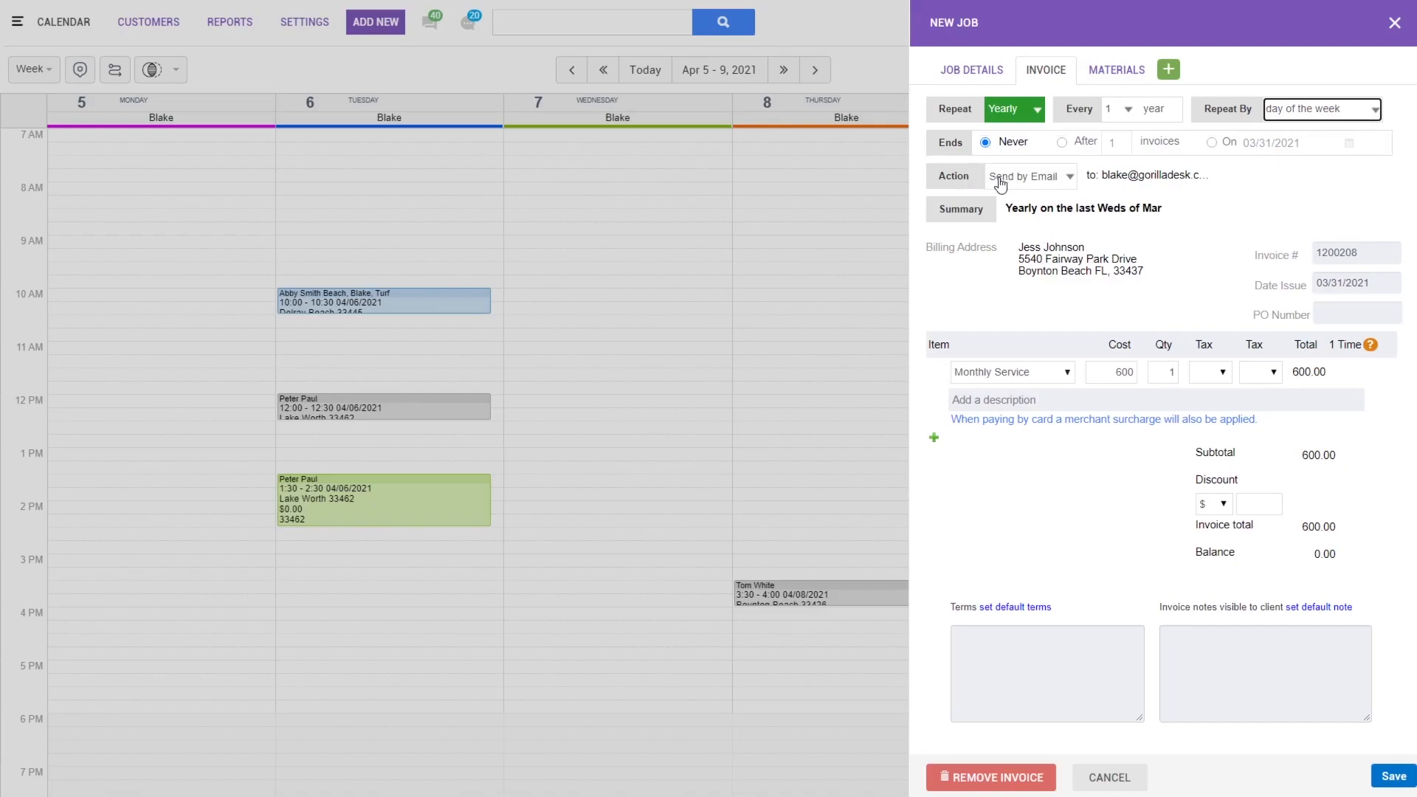
Try saving the Monthly Service job, cancelling at the choice of emailing the invoice
click(1128, 238)
click(1393, 777)
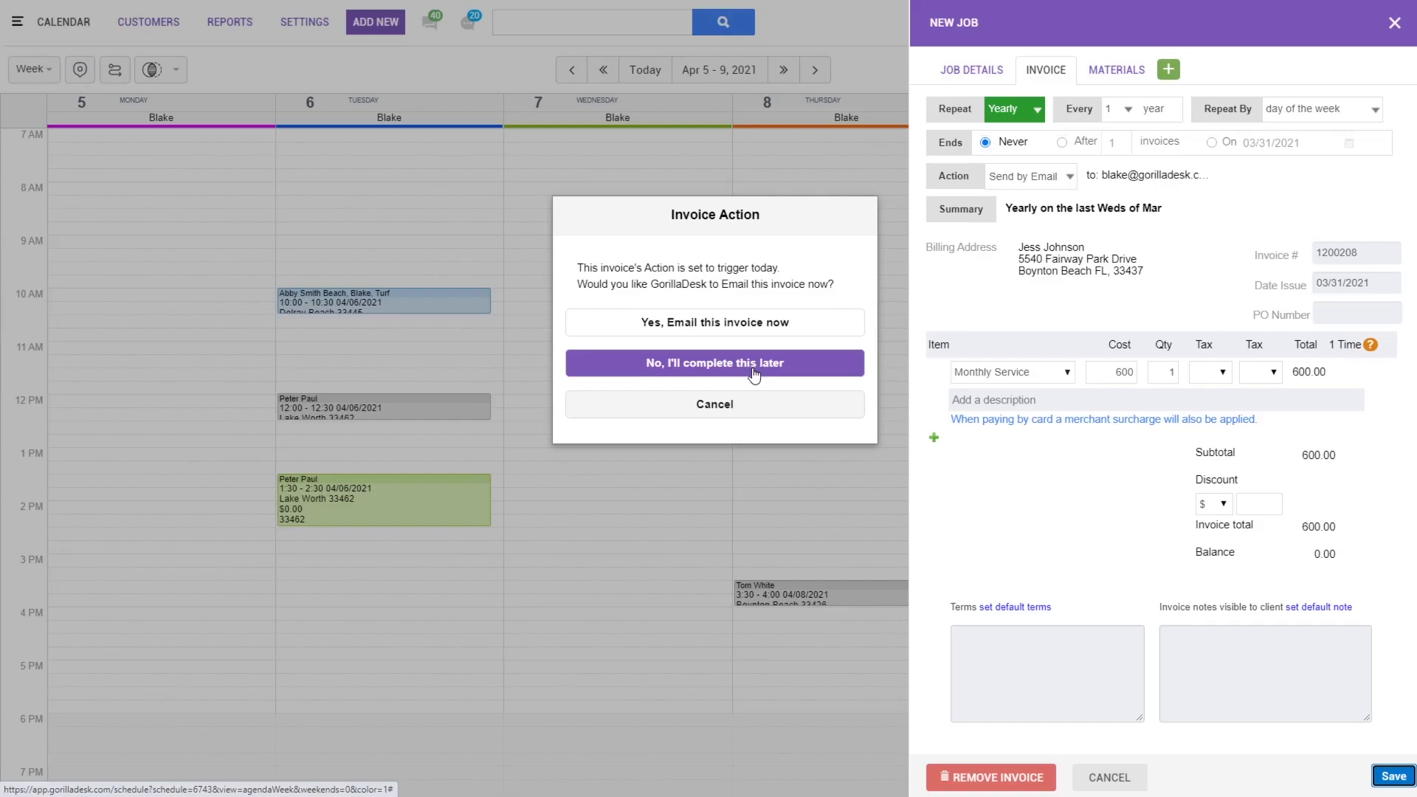
click(721, 405)
Set the invoice's action to None and save the Monthly Service job
click(1048, 179)
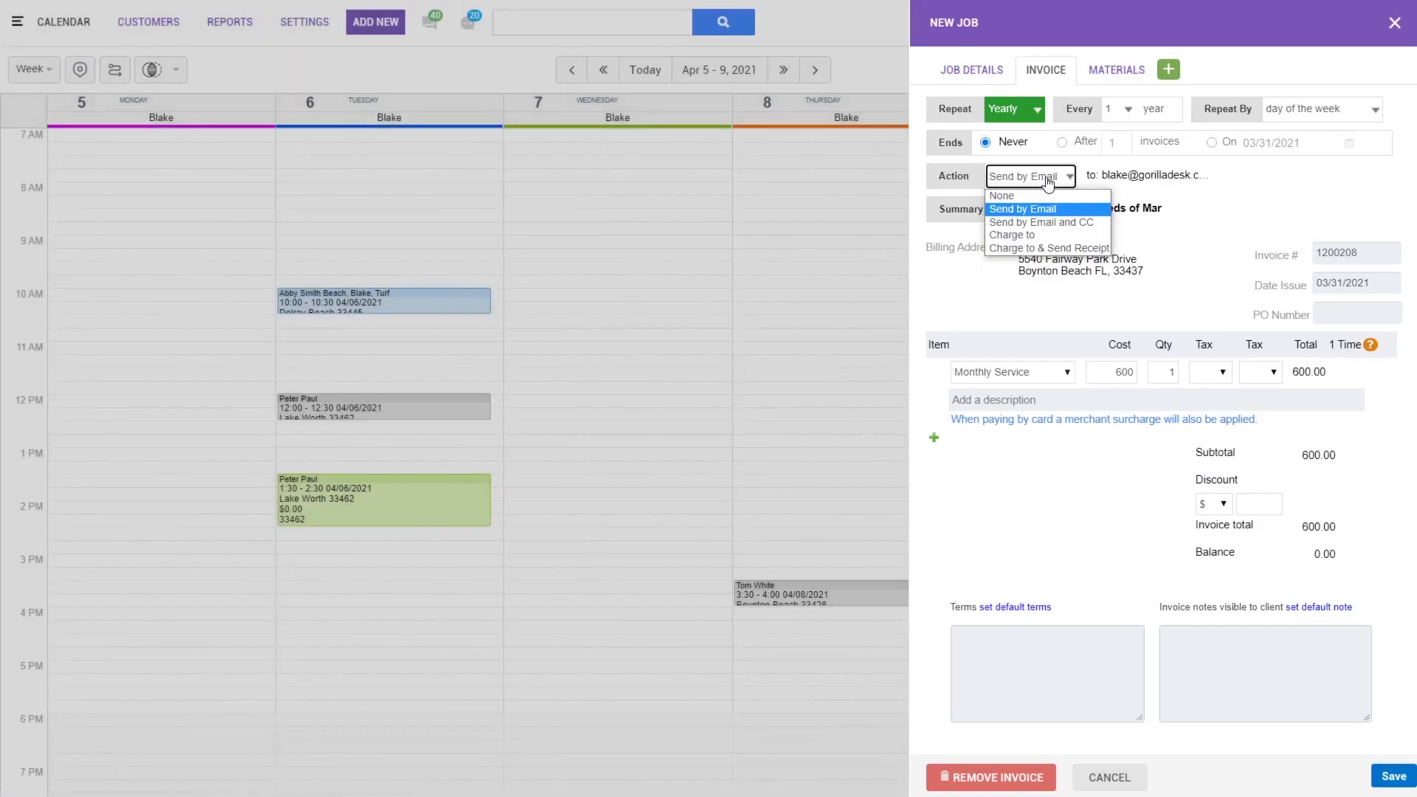
click(1024, 195)
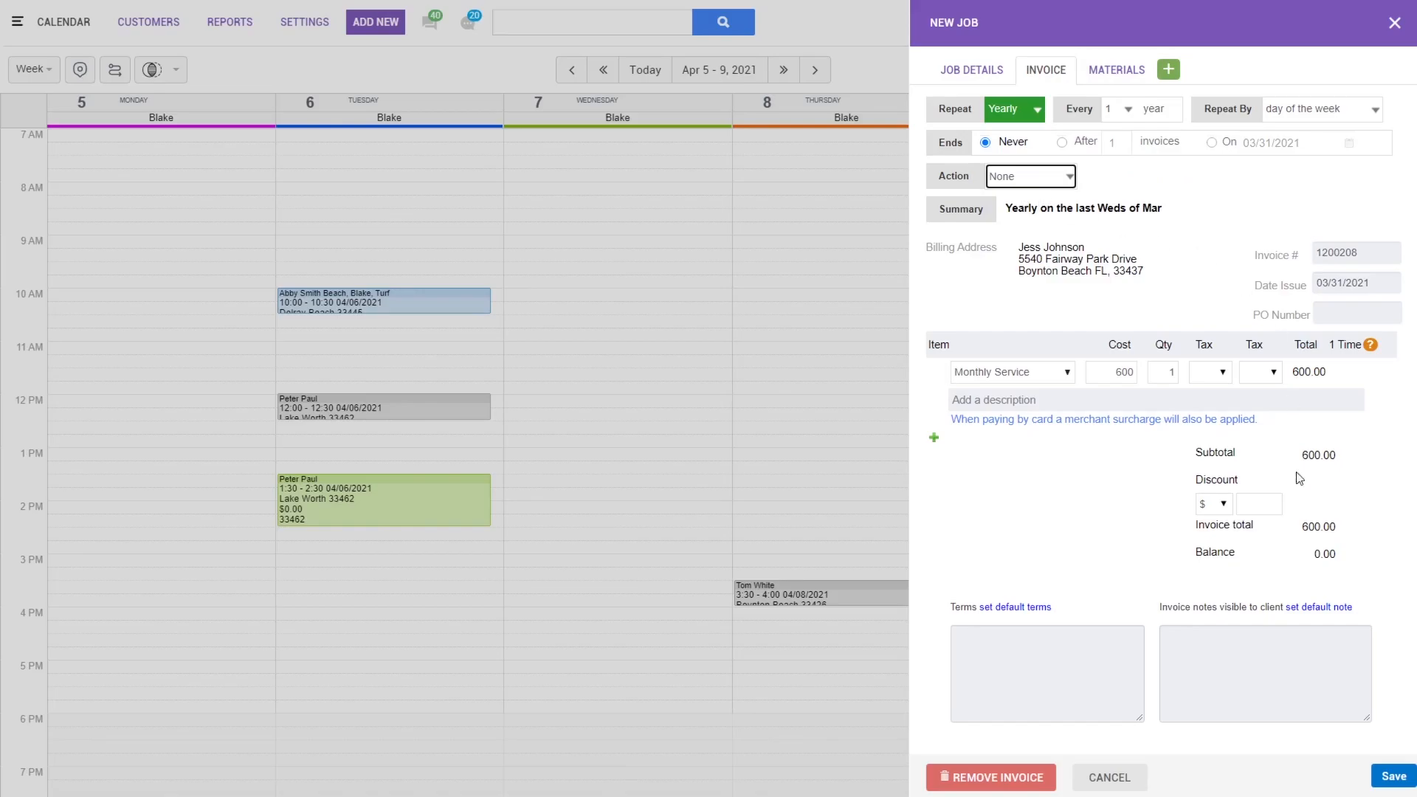
click(1397, 779)
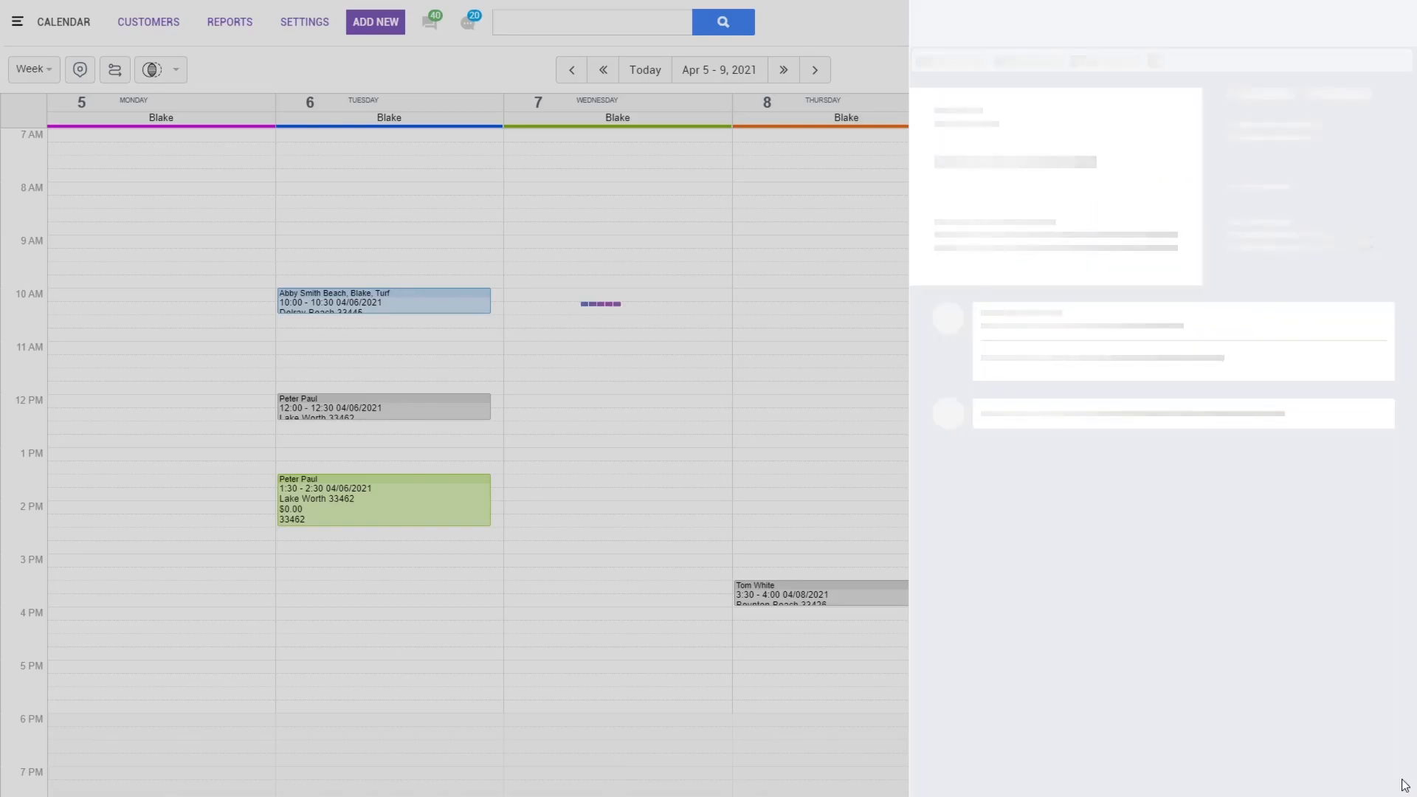
Add a 600.00 check payment with check number 1111 to the saved job's invoice, and close the payment form
click(1098, 60)
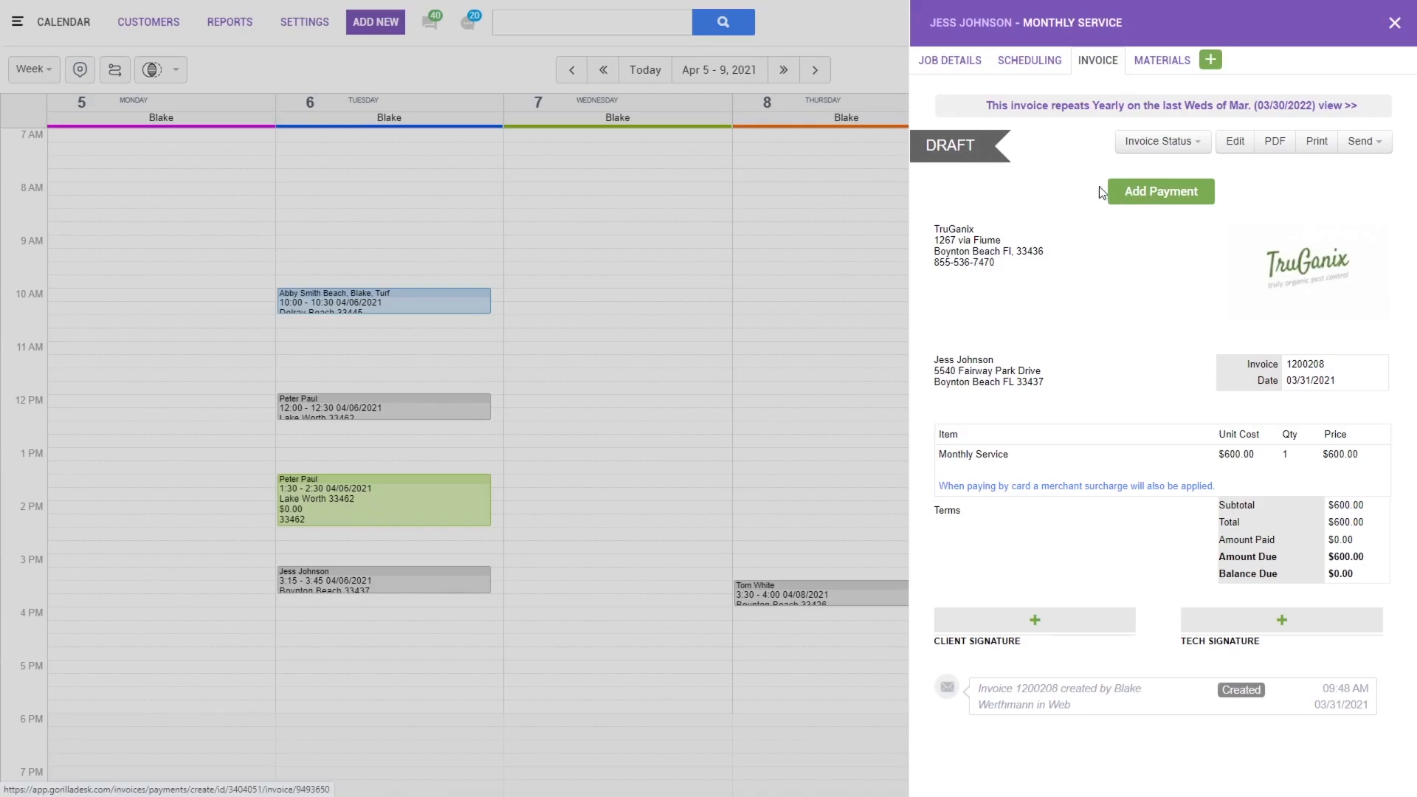
click(1161, 193)
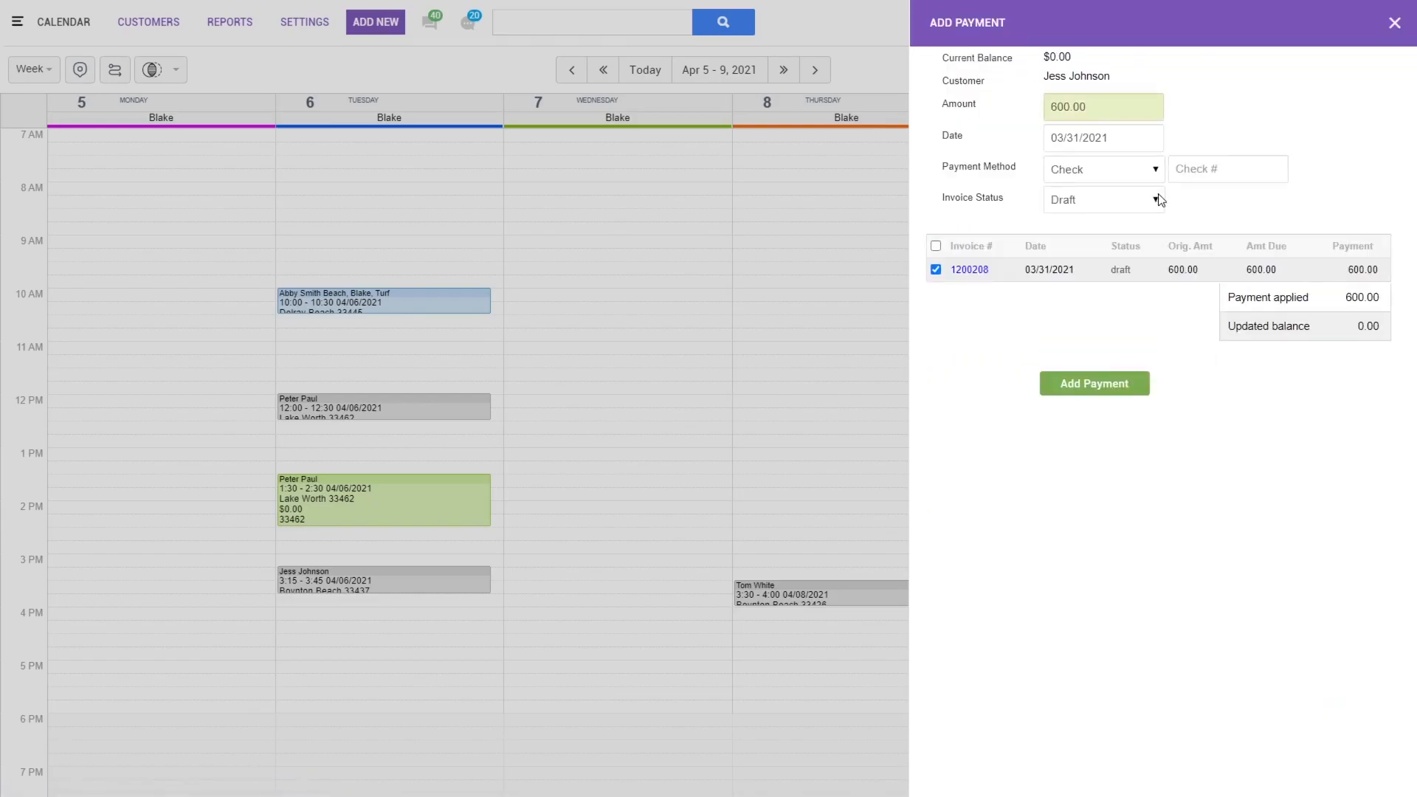
click(1189, 175)
text(1111)
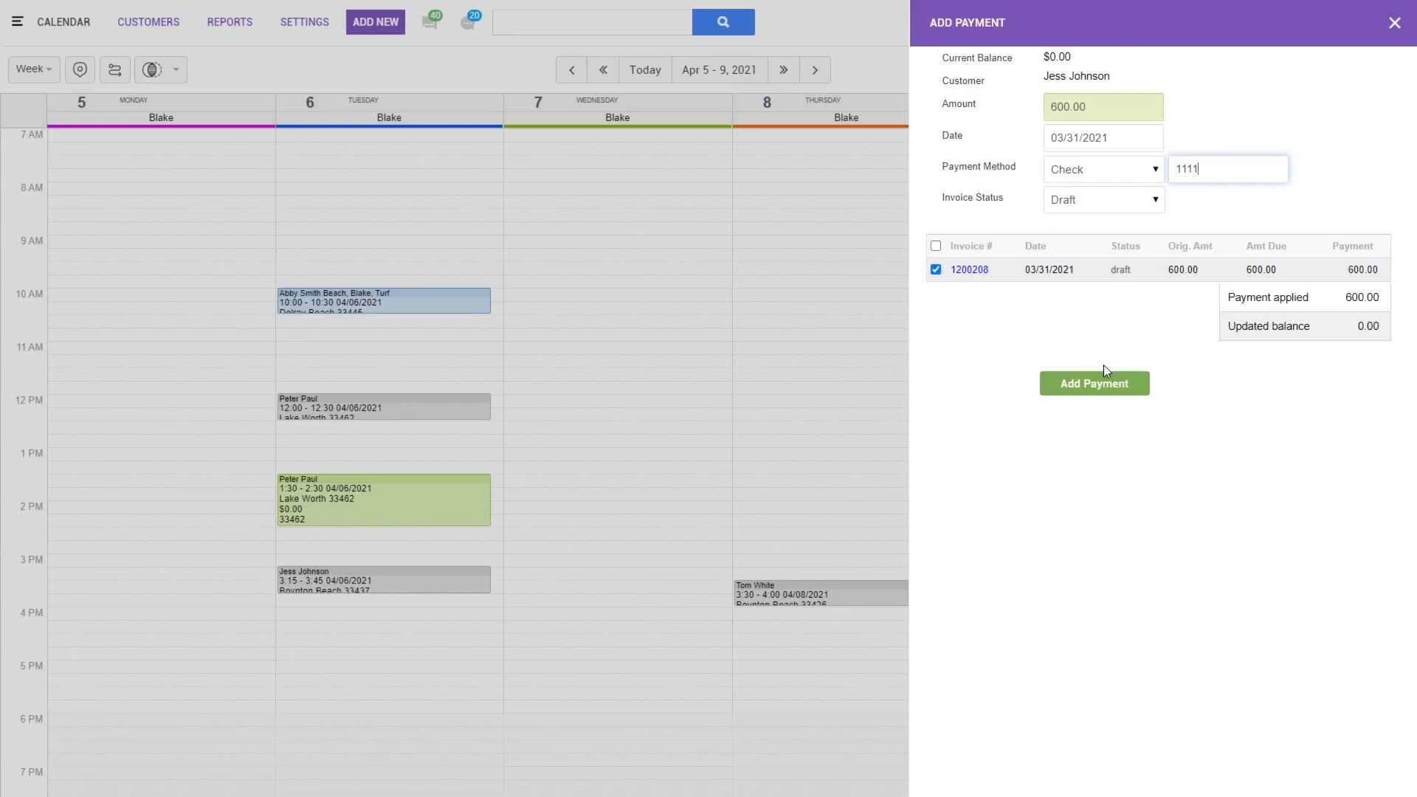
click(1097, 389)
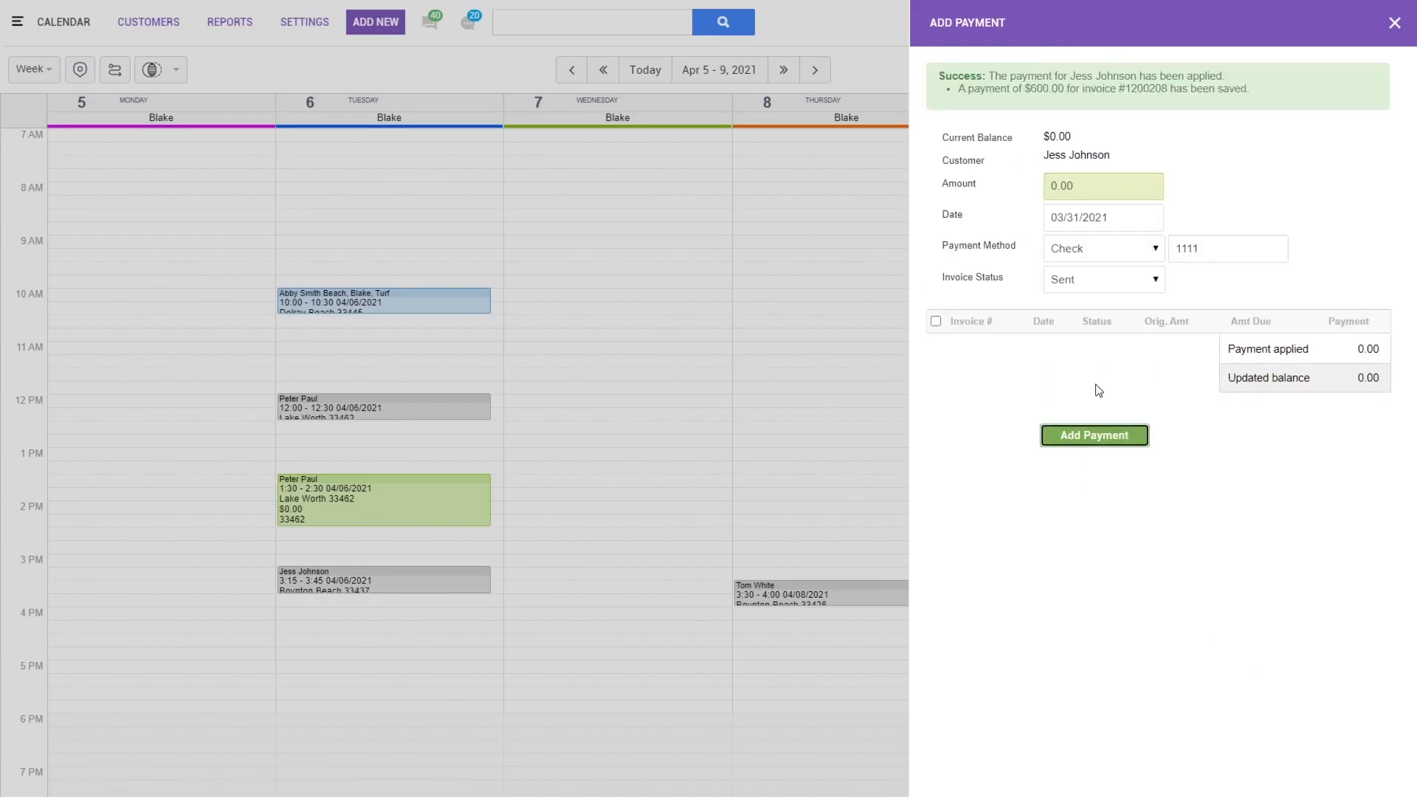
click(1396, 25)
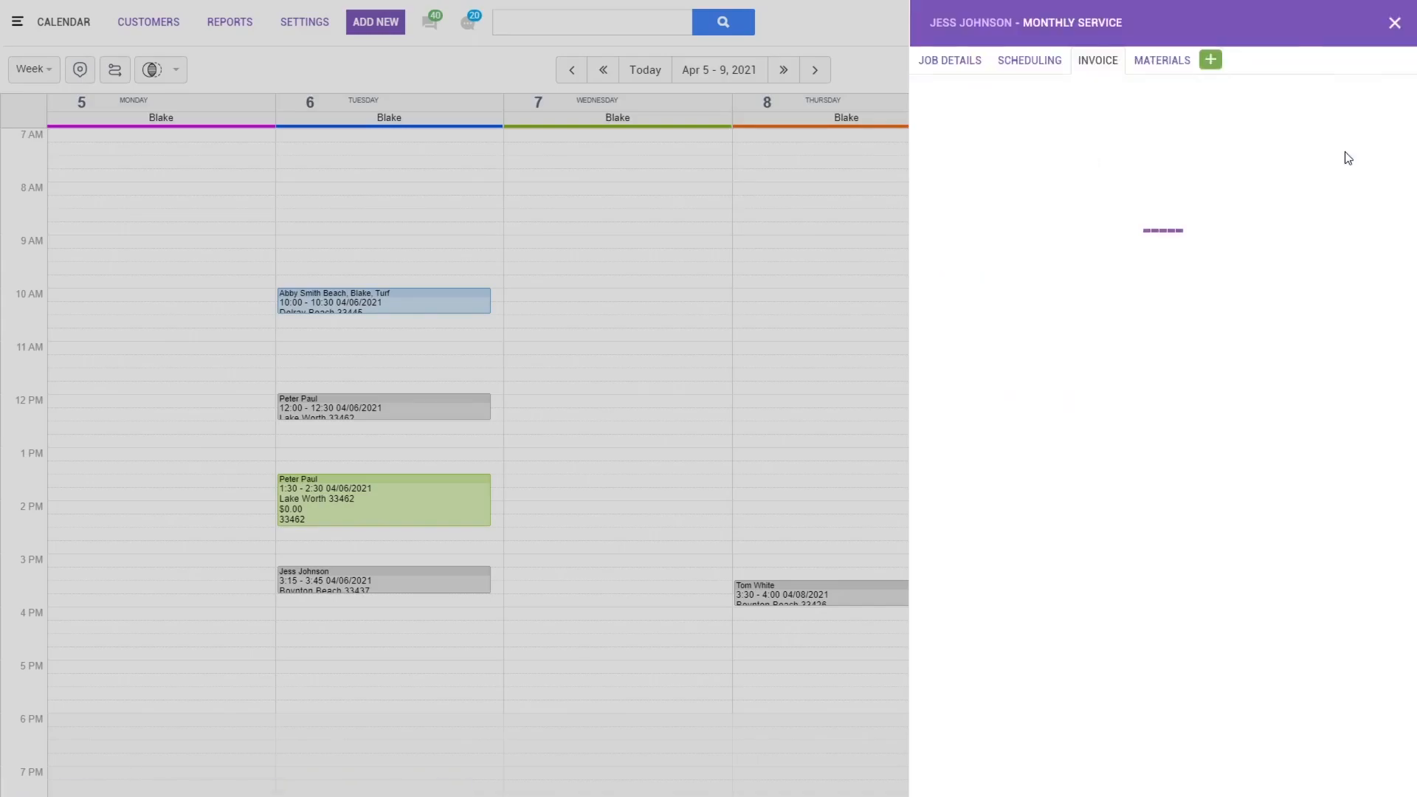
Review the Monthly Service job's details and activity, and its invoice with the applied payment
click(951, 71)
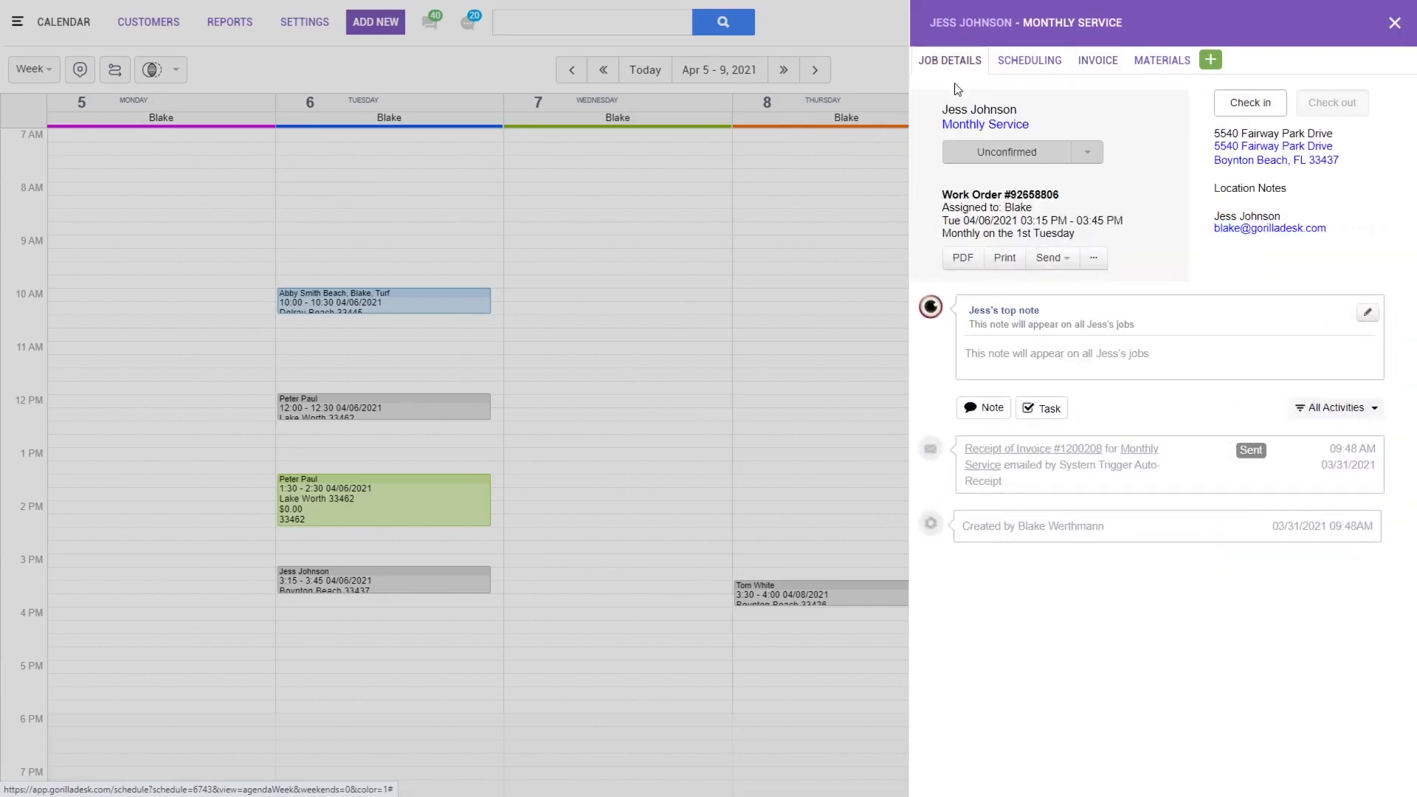
click(1099, 65)
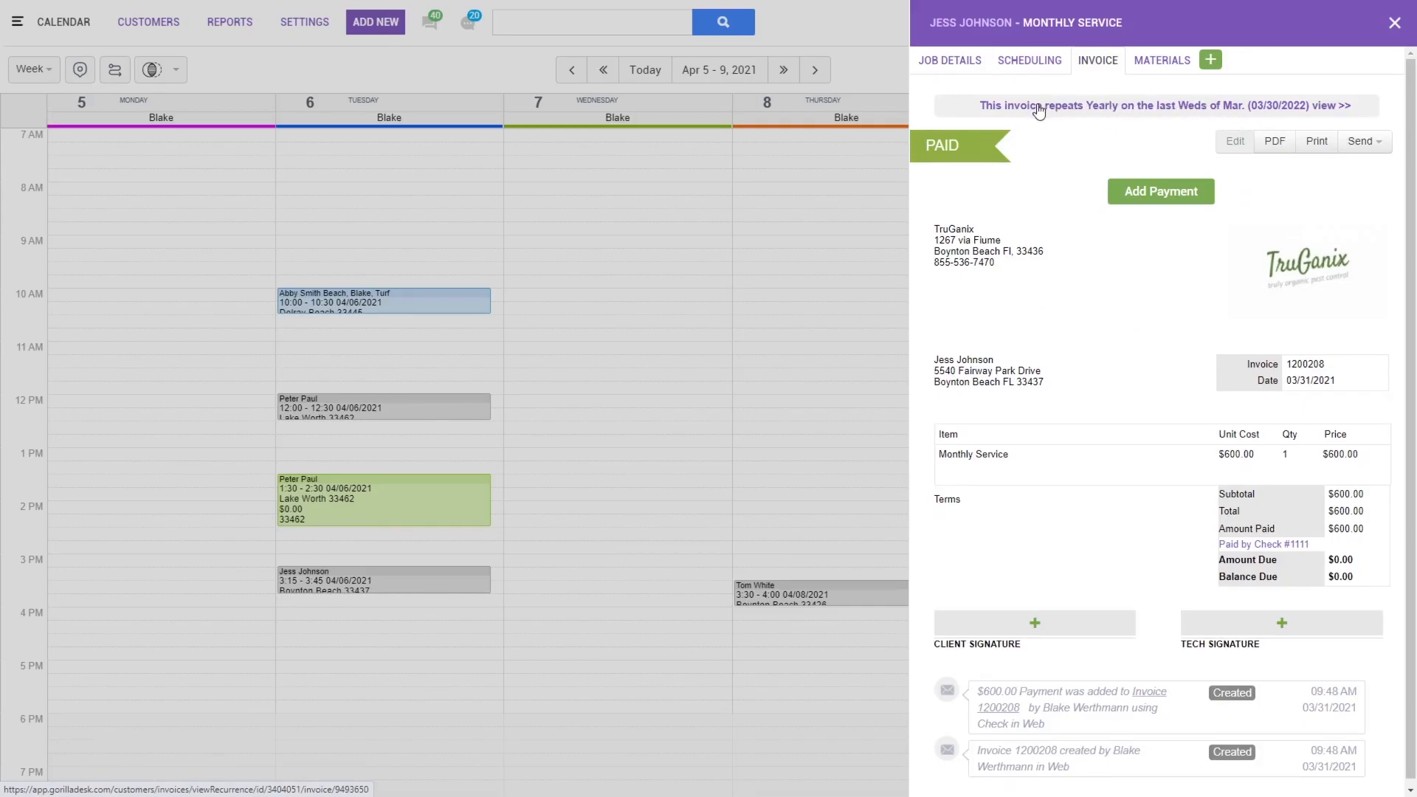
Change the April 6 Monthly Service job's status to Complete and close the job
click(950, 60)
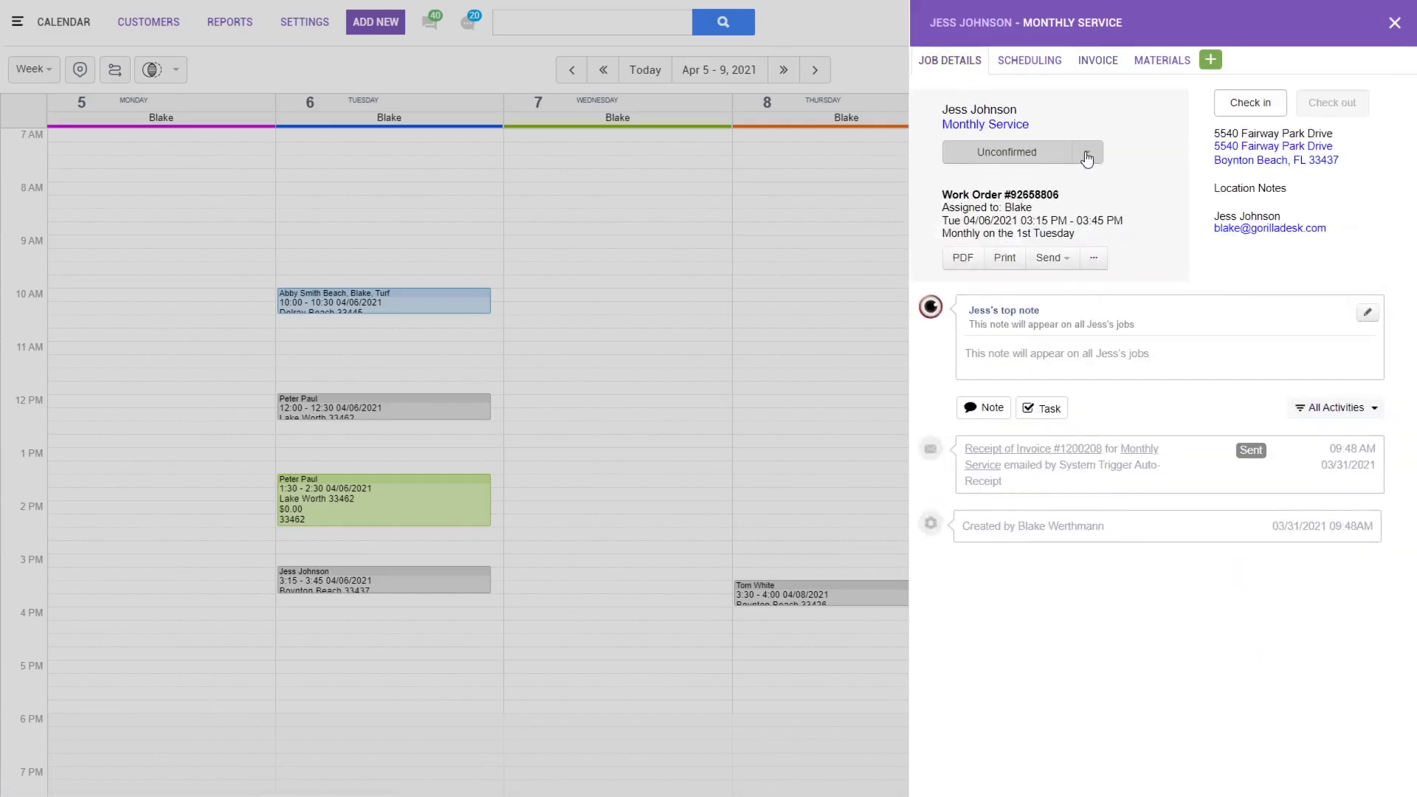
click(1089, 153)
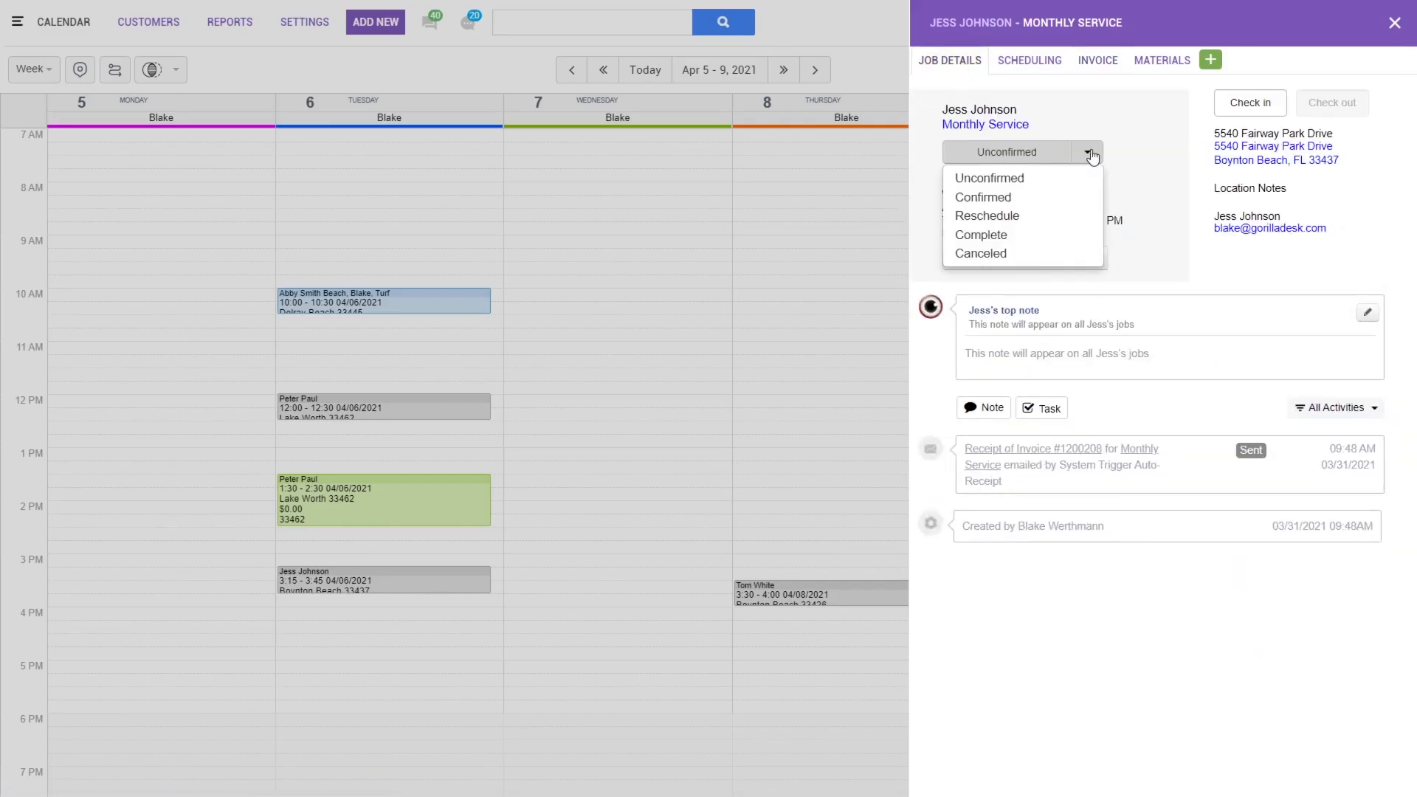
click(1017, 237)
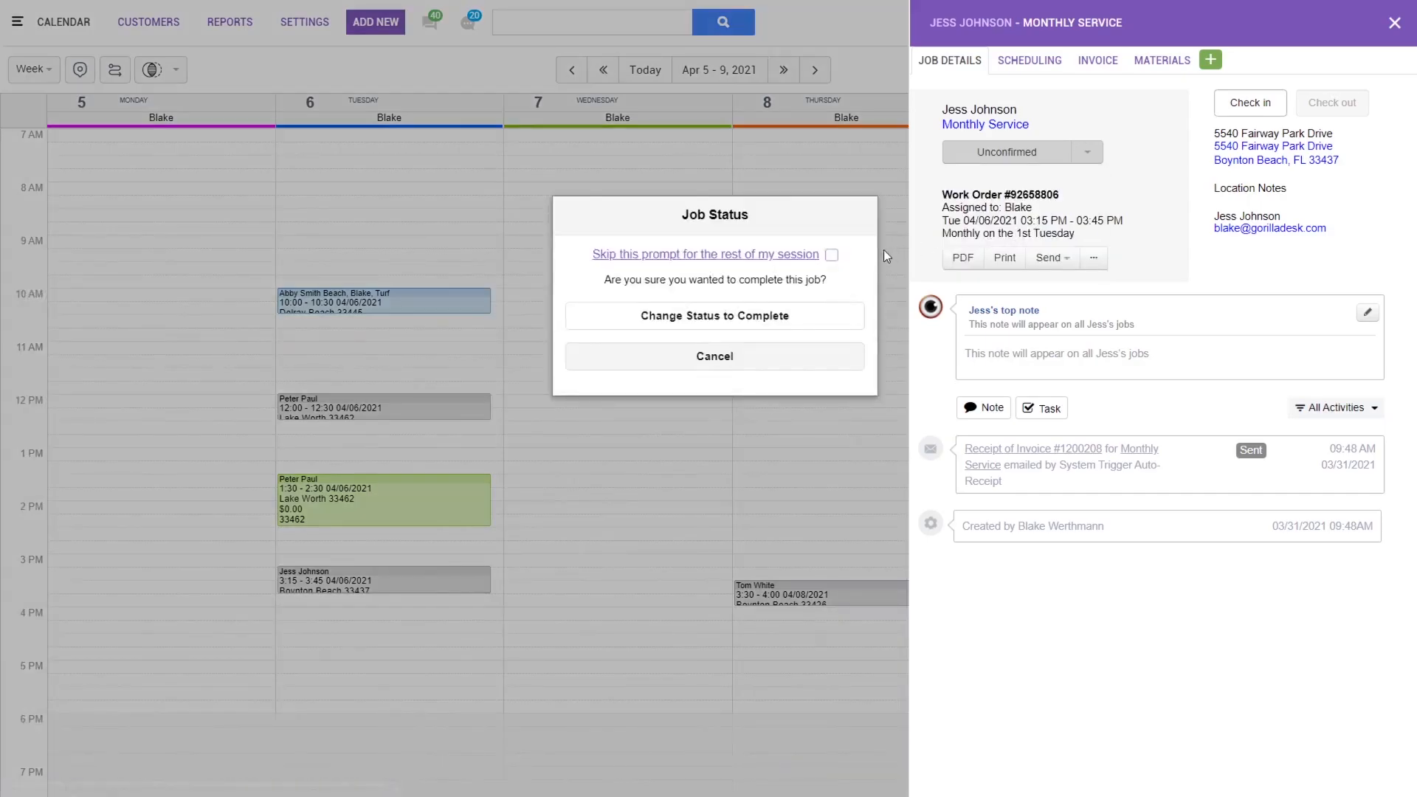
click(805, 329)
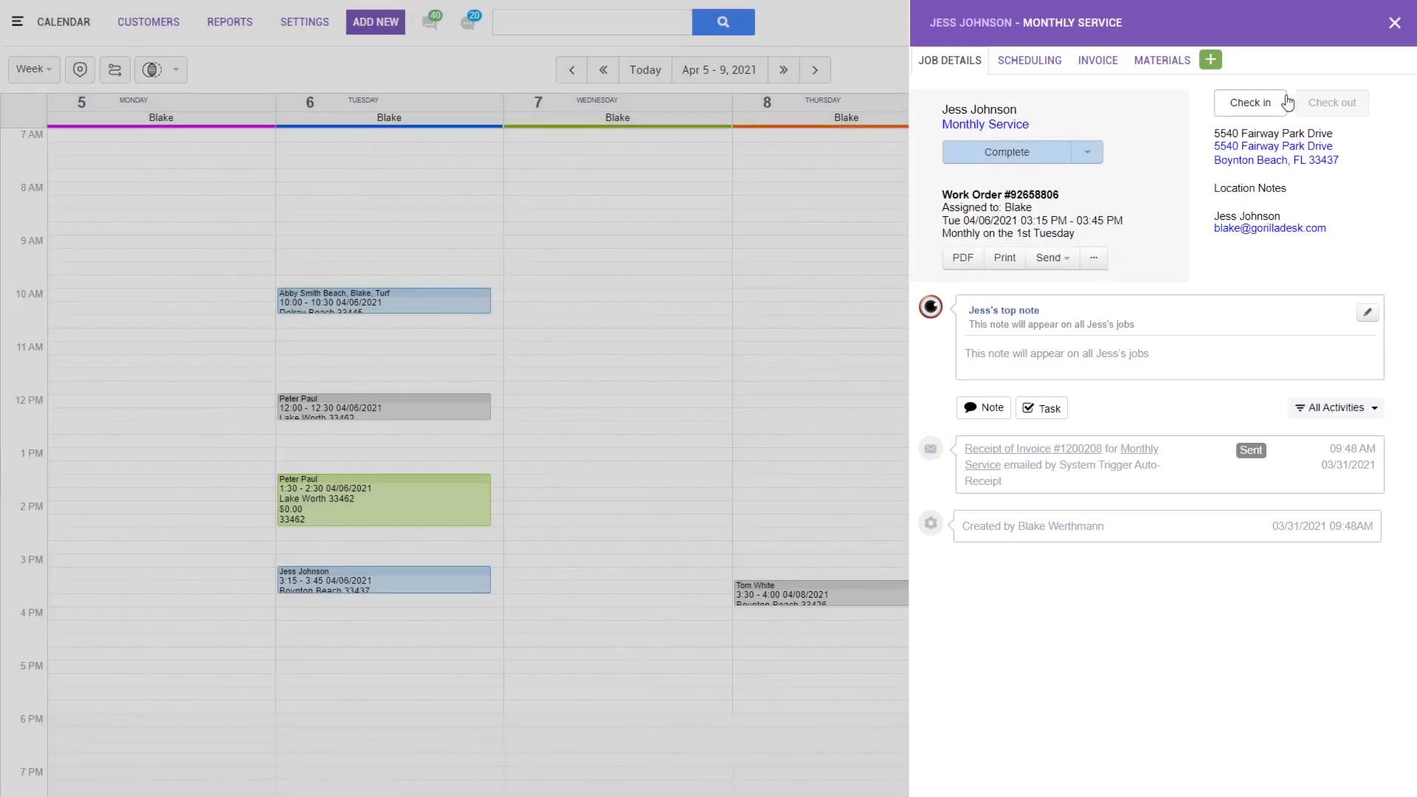
click(1394, 23)
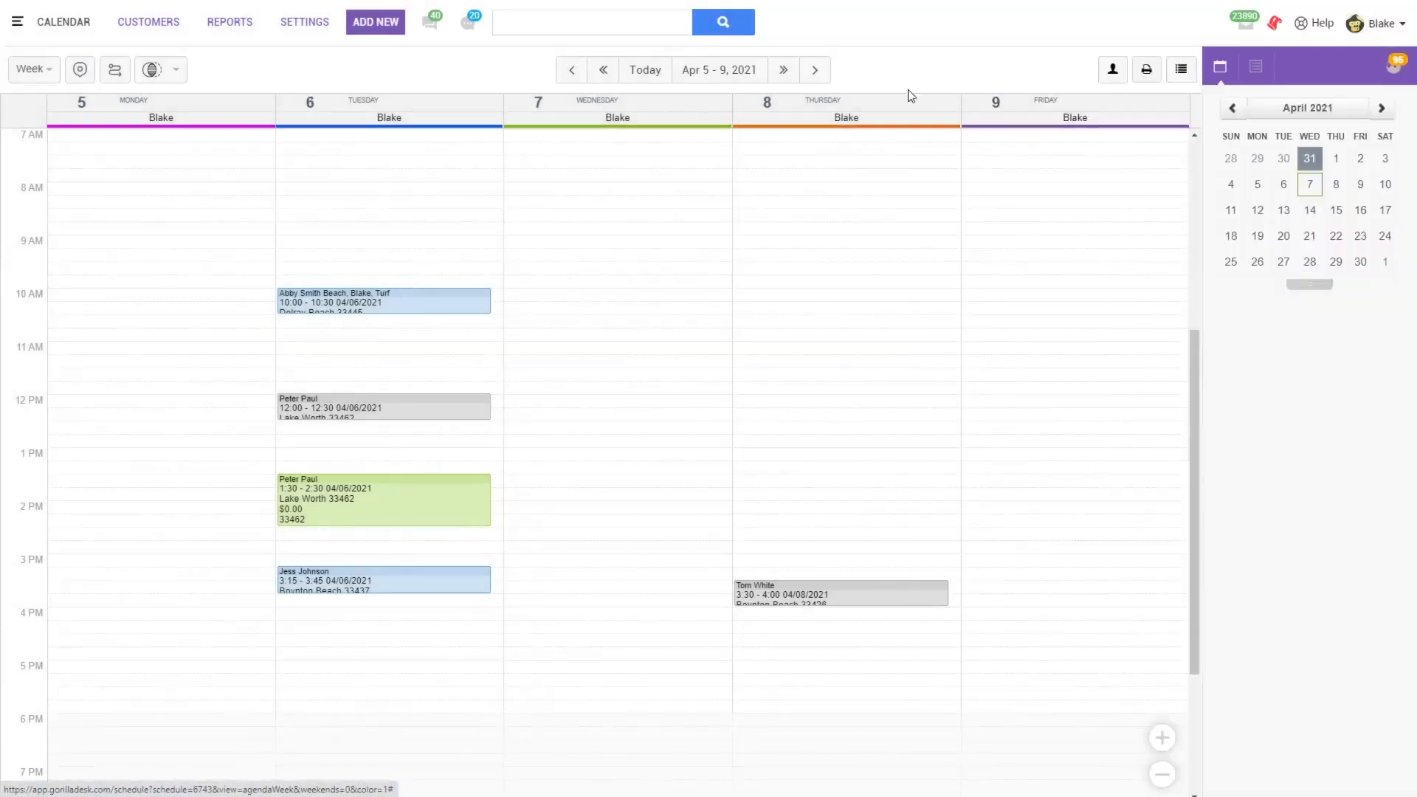
Switch the calendar to the Month view and display May 2021
click(31, 73)
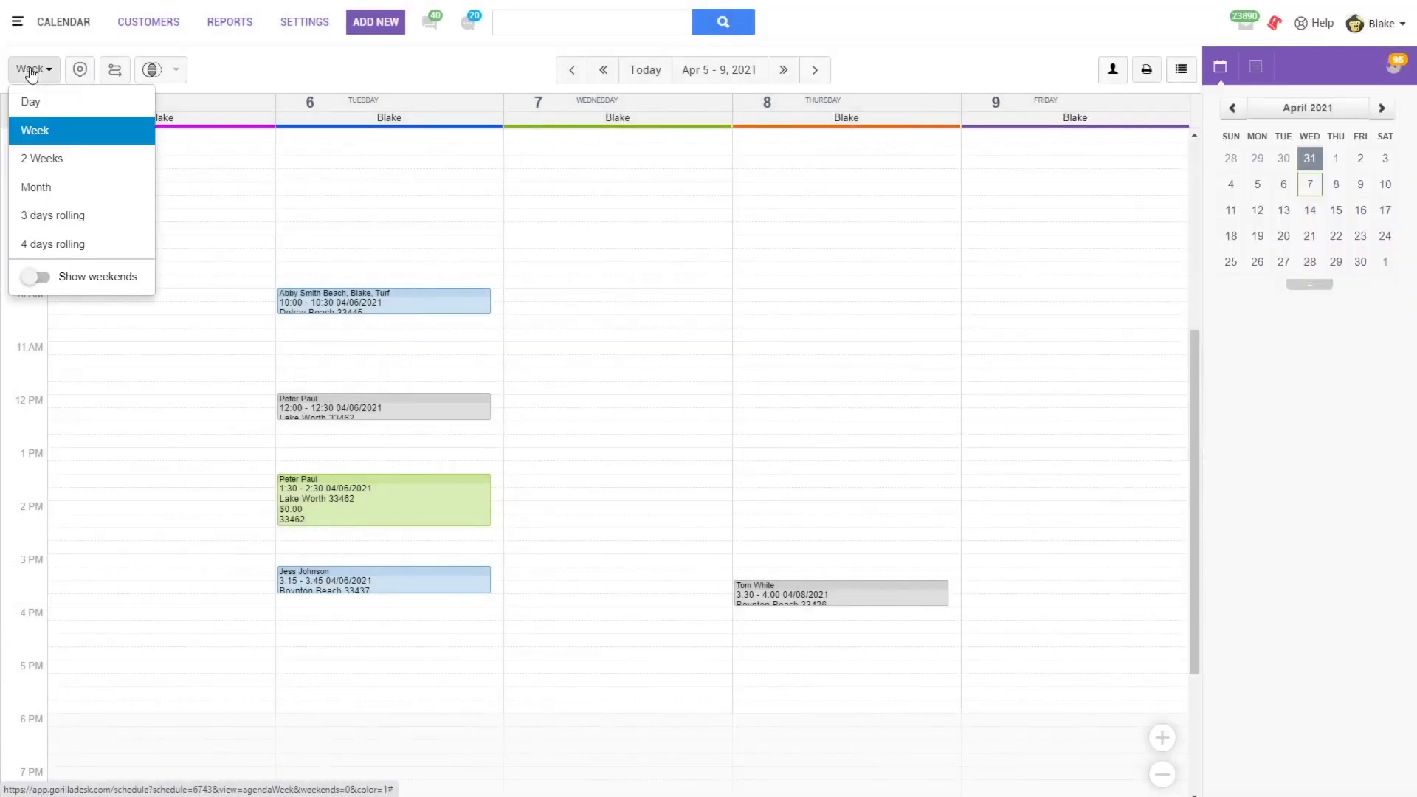
click(76, 186)
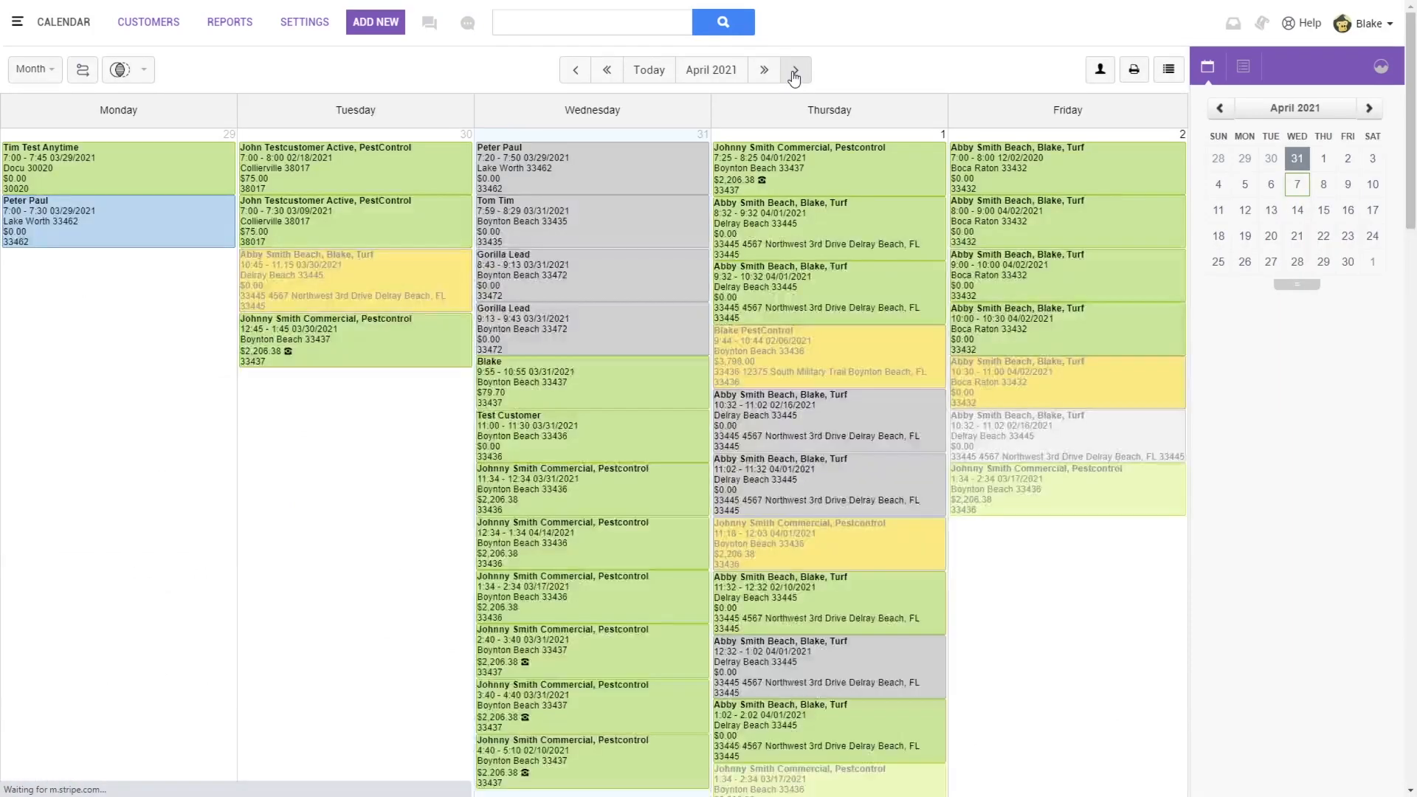
click(795, 72)
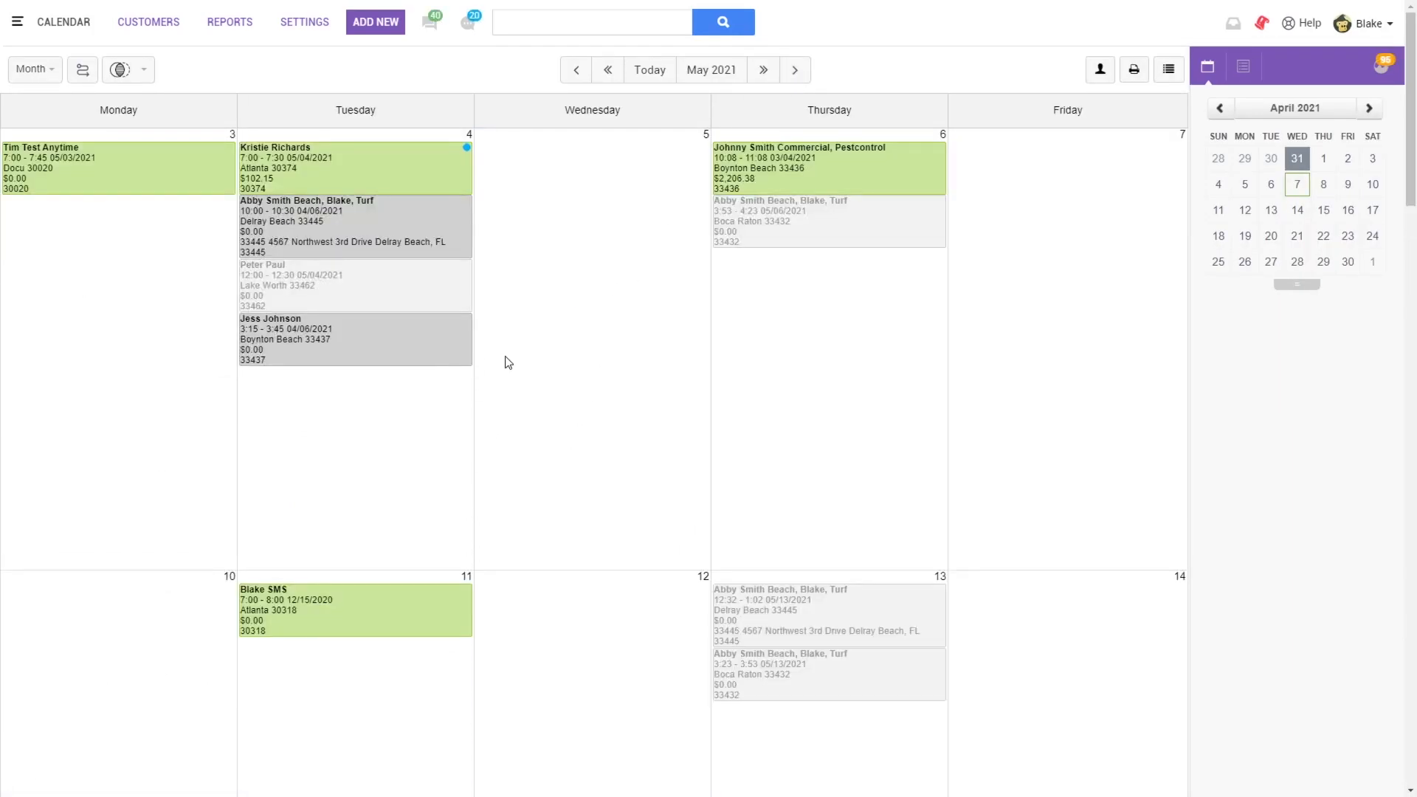
scroll(556, 364, down, 8)
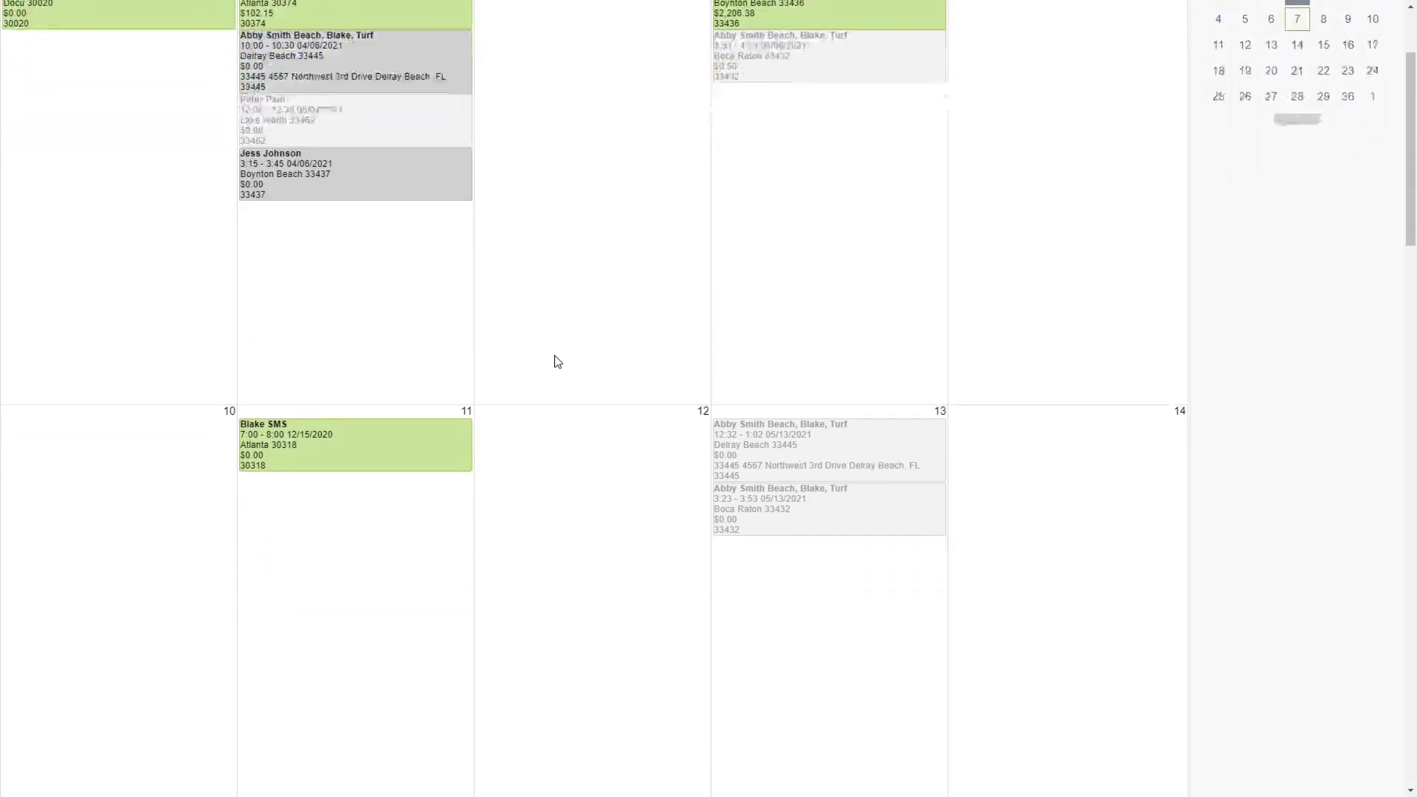
scroll(560, 355, up, 8)
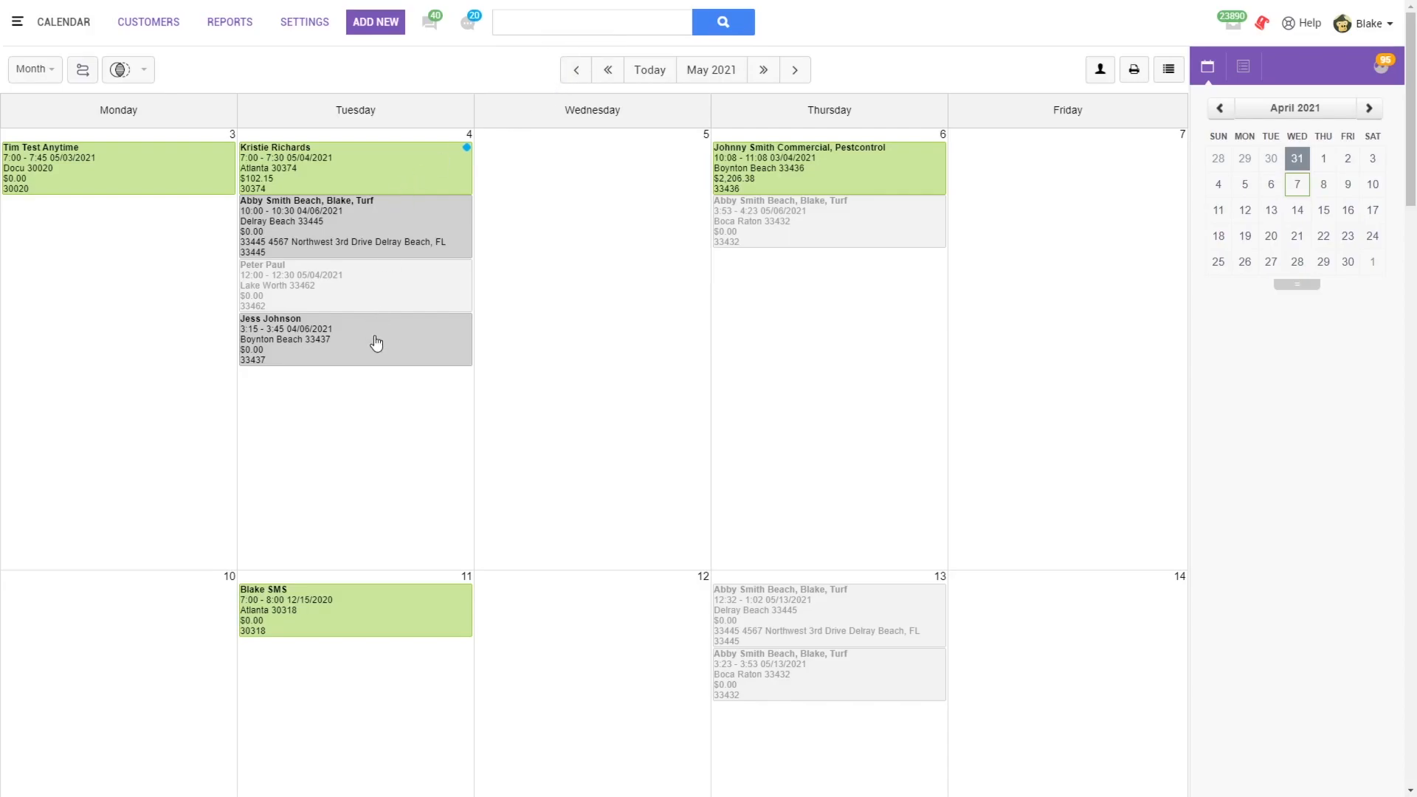
Review the details and invoice of the May 4 Monthly Service job at 3:15 PM, and close the job
click(377, 342)
double_click(375, 341)
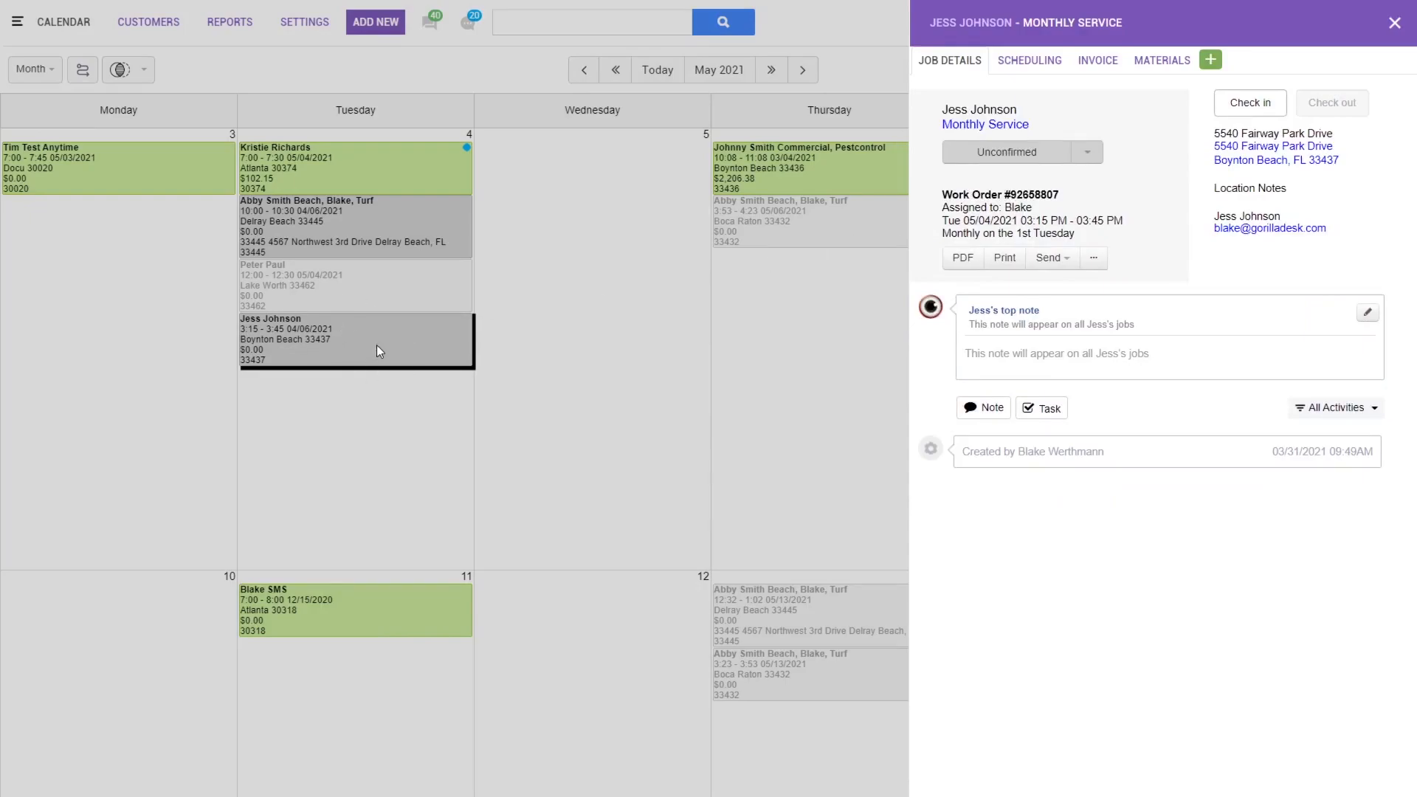
click(1098, 60)
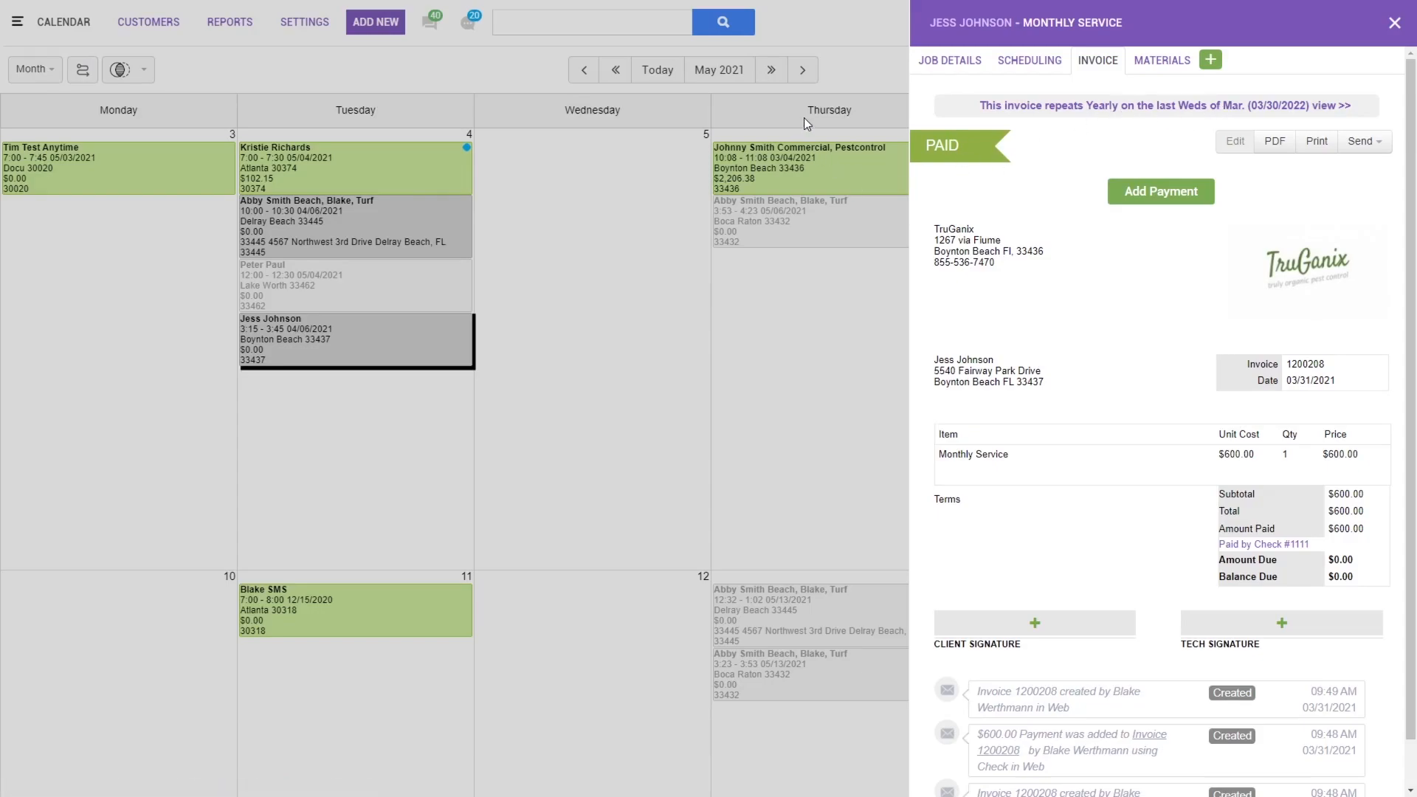
click(1394, 23)
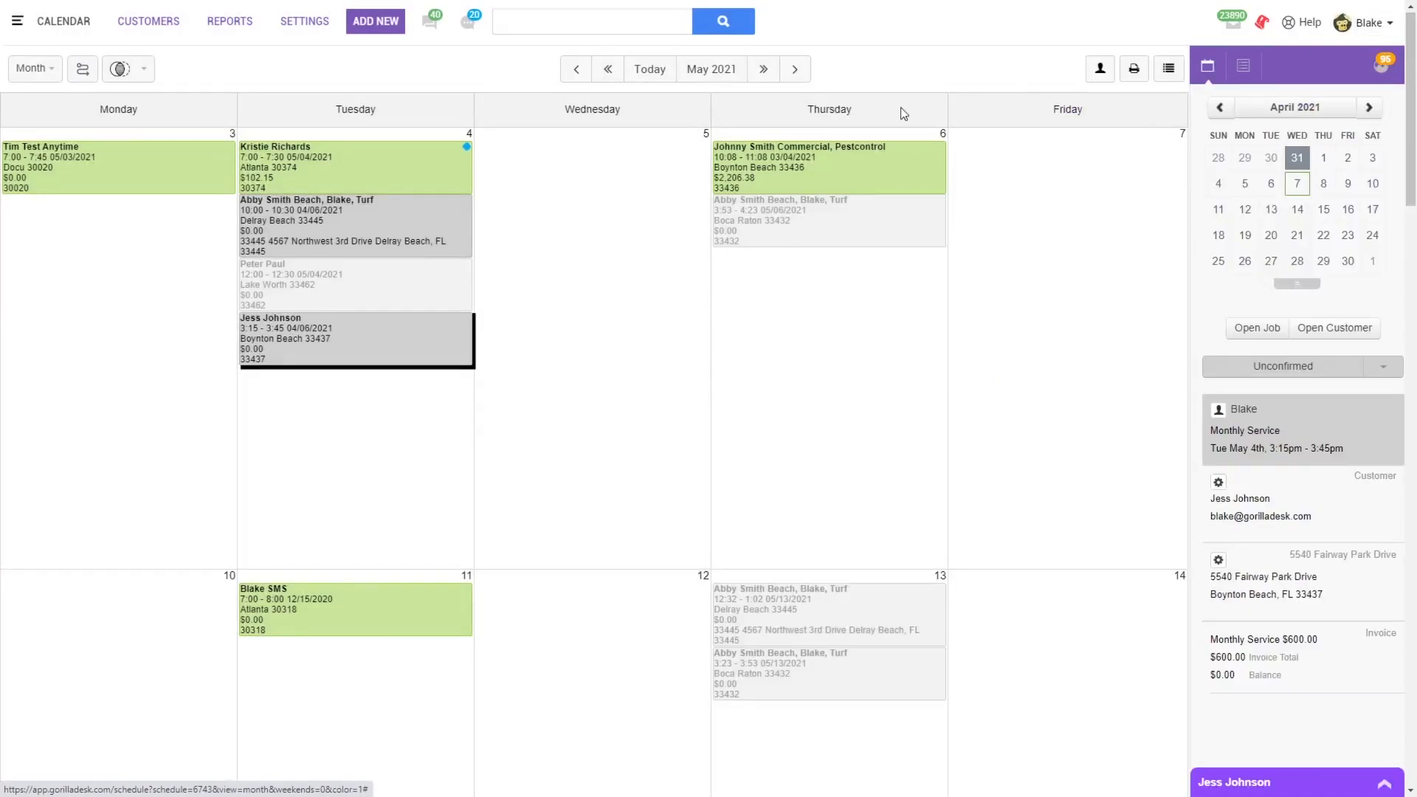